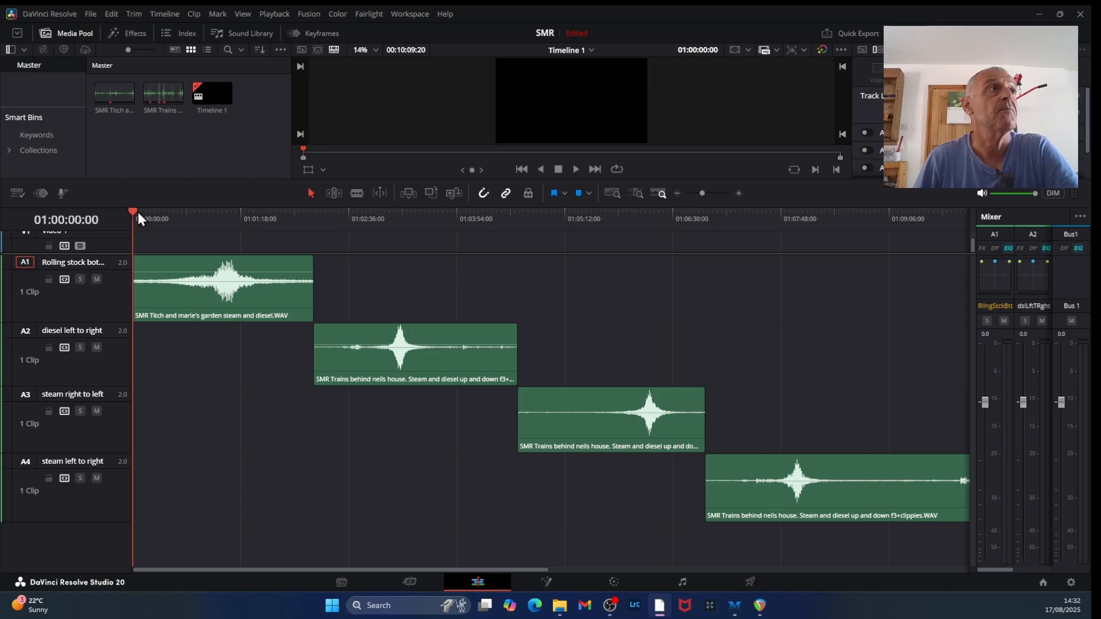
- Listen to the loudest passages of the rolling stock clip on A1 and the diesel left to right clip on A2
left_click(576, 170)
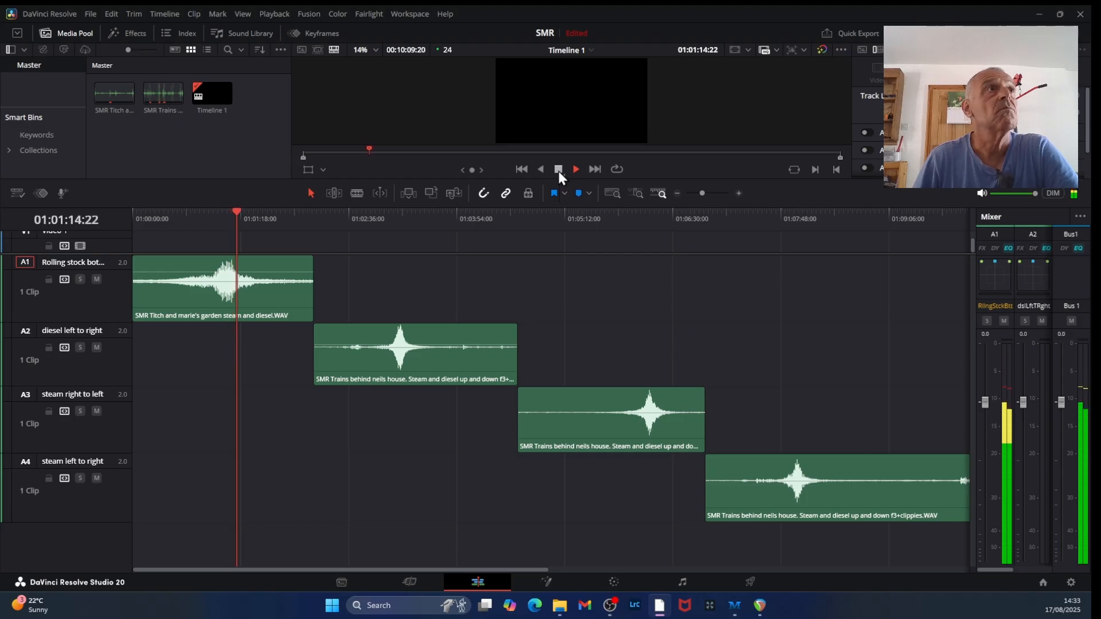
left_click(558, 171)
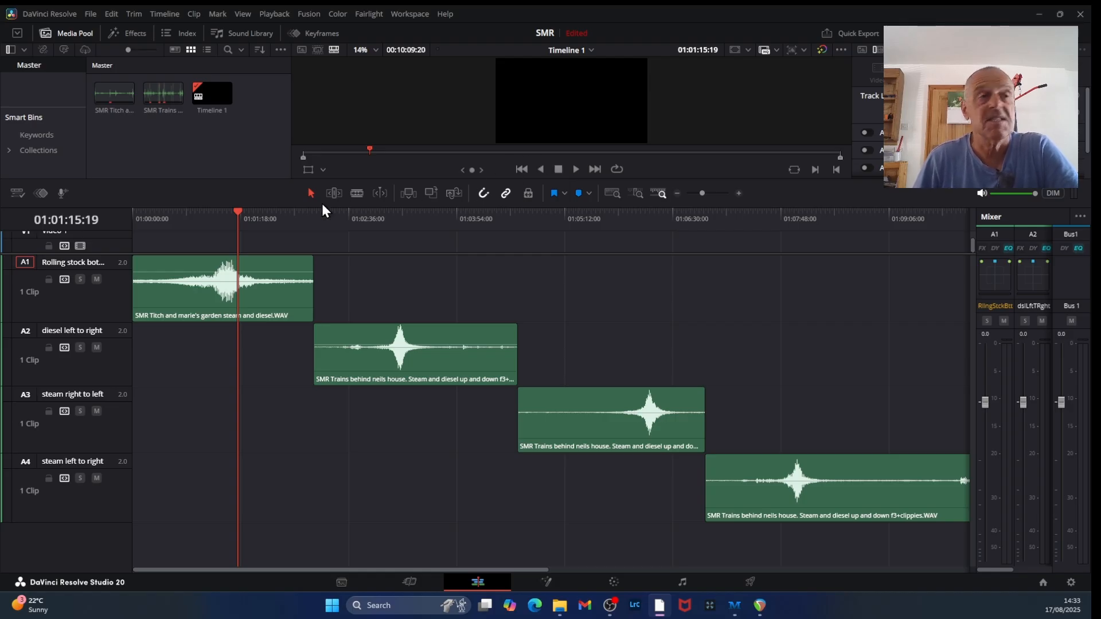
left_click_drag(239, 212, 390, 231)
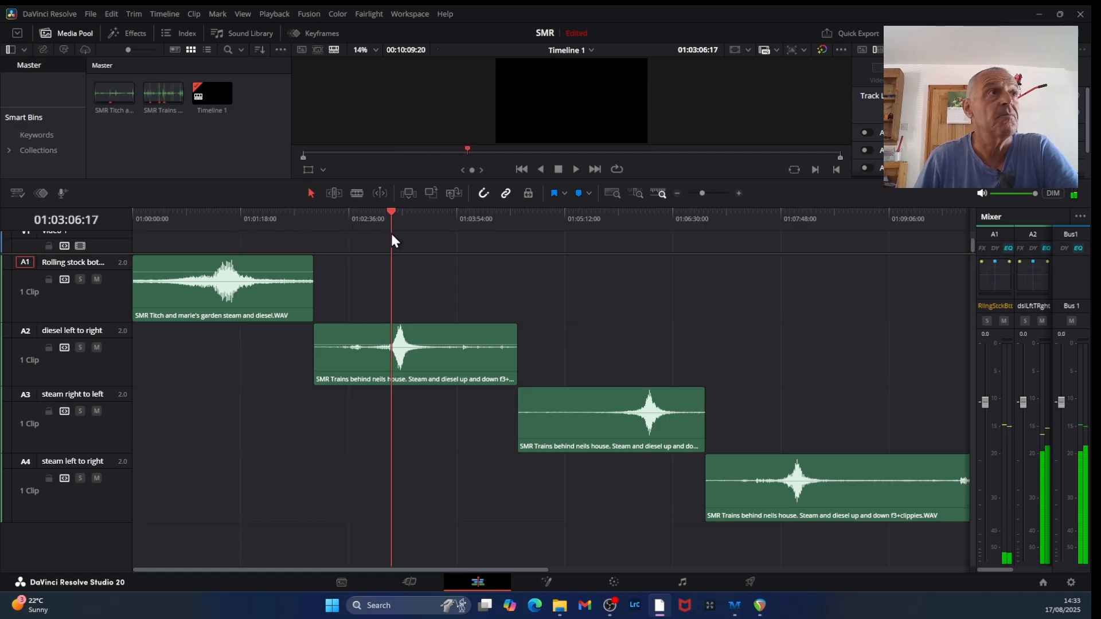
left_click(576, 169)
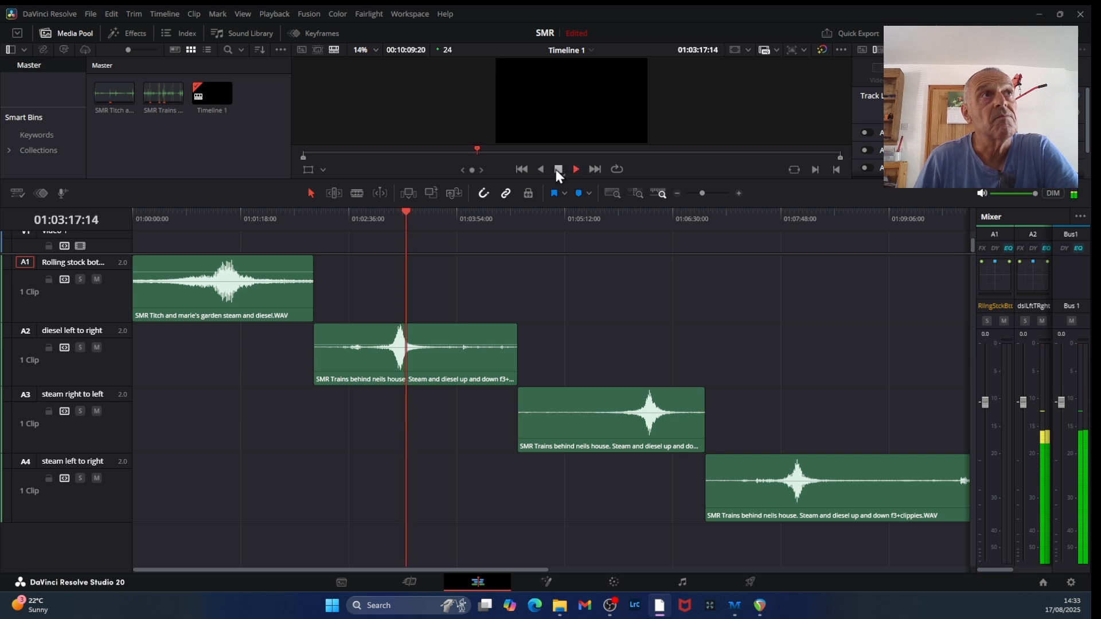
left_click(558, 171)
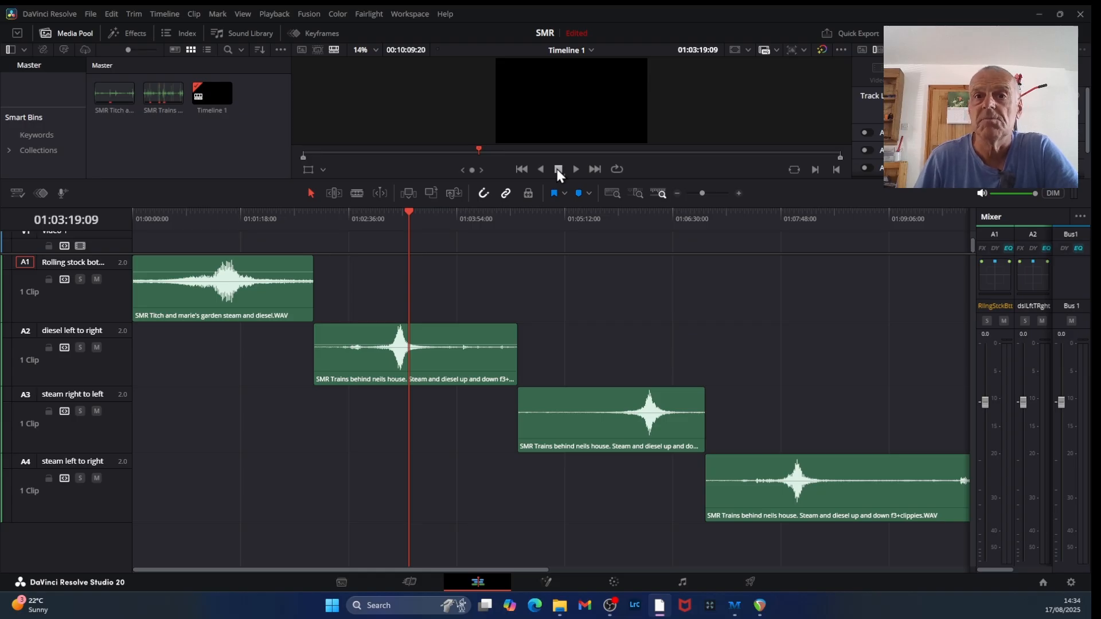
- Listen to the train pass-by peaks in the steam right to left clip on A3 and the steam left to right clip on A4
left_click_drag(409, 212, 638, 246)
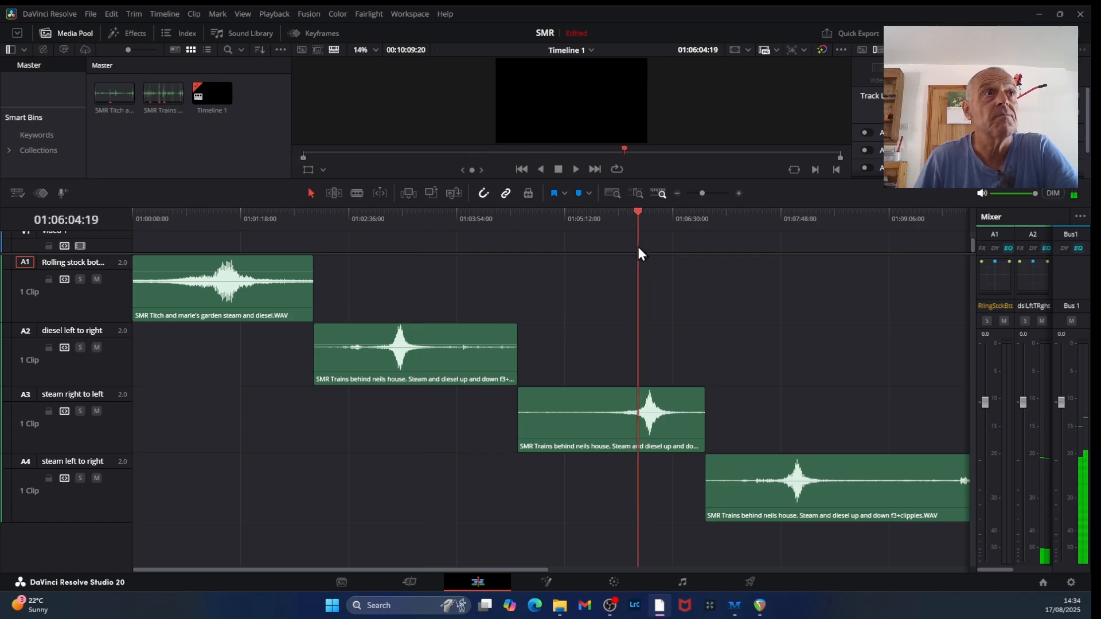
left_click(576, 170)
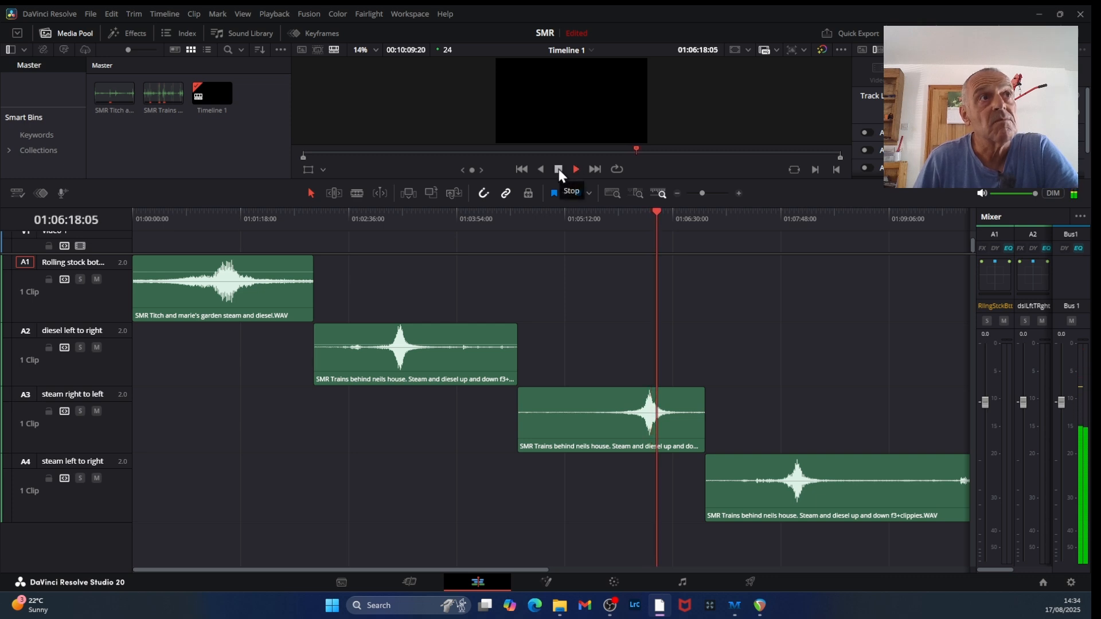
left_click(558, 169)
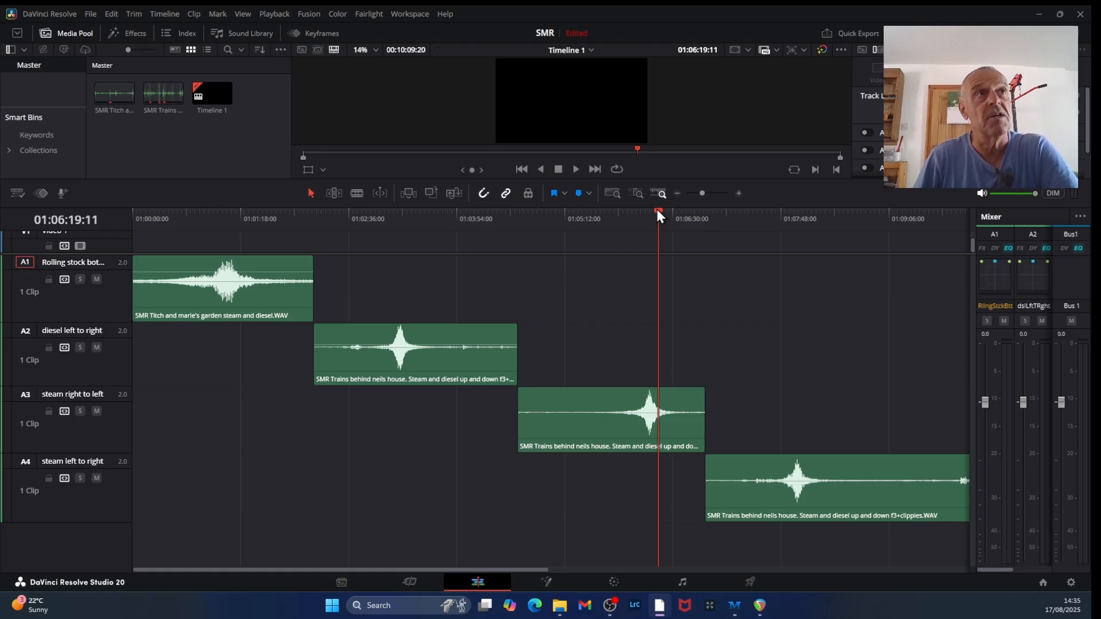
left_click_drag(657, 212, 787, 238)
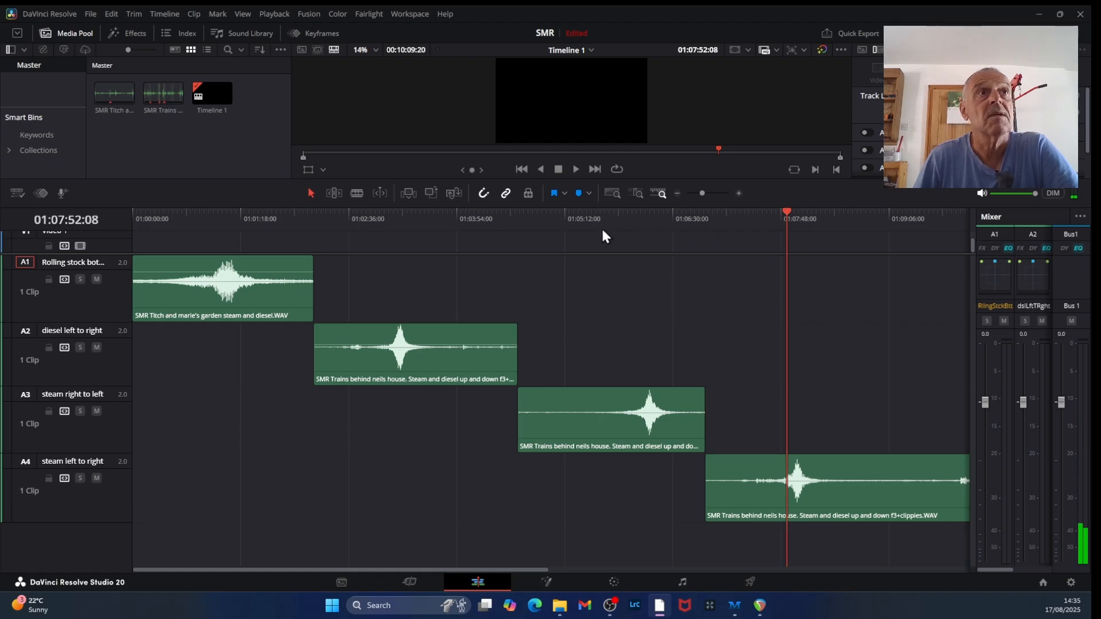
left_click(575, 170)
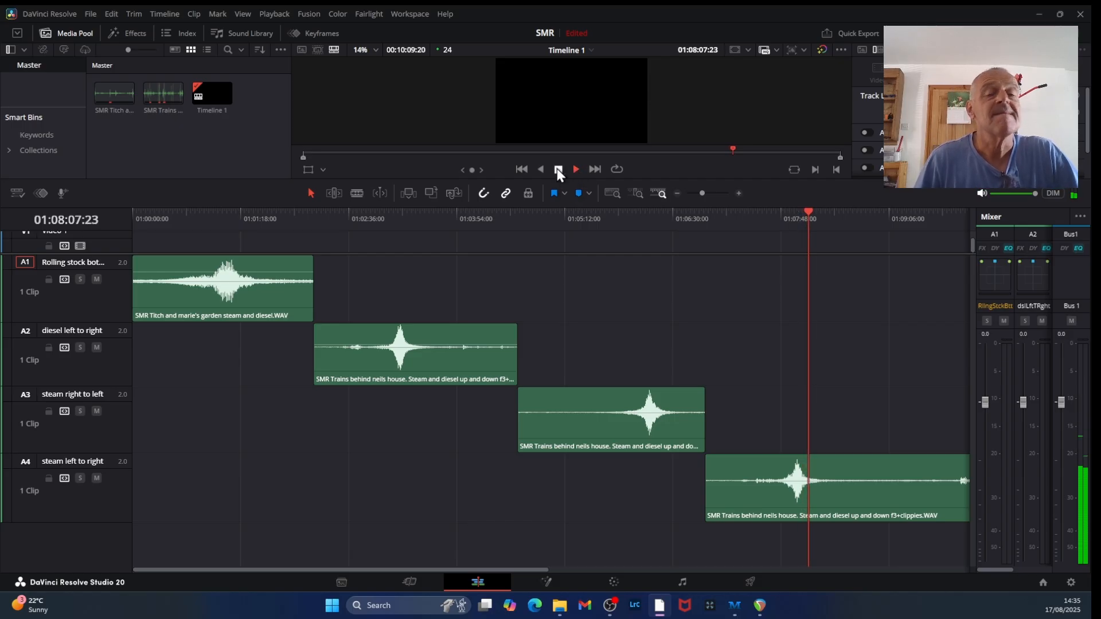
left_click(557, 169)
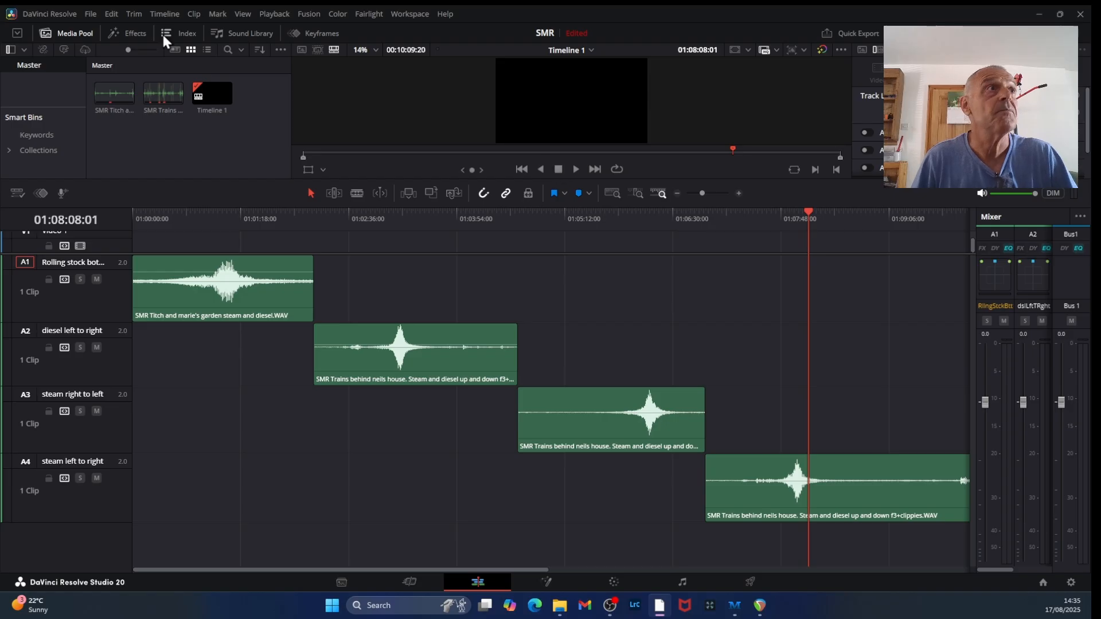
- Ripple delete the clips on tracks A1, A2 and A3, leaving only the steam left to right clip
left_click(184, 305)
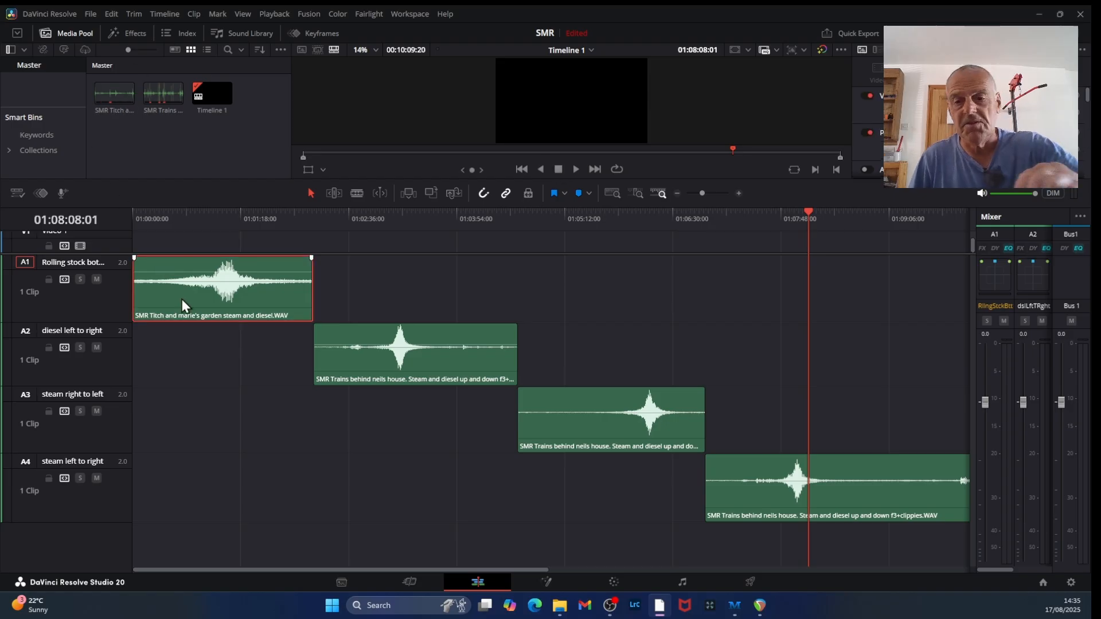
key("Delete")
left_click(202, 356)
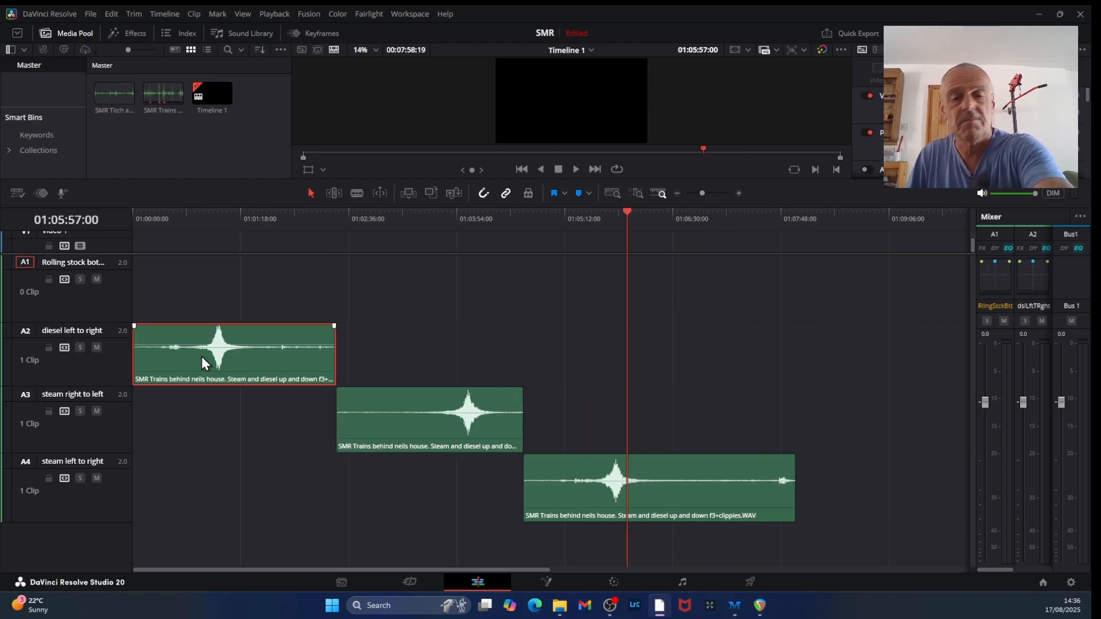
key("Delete")
left_click(212, 406)
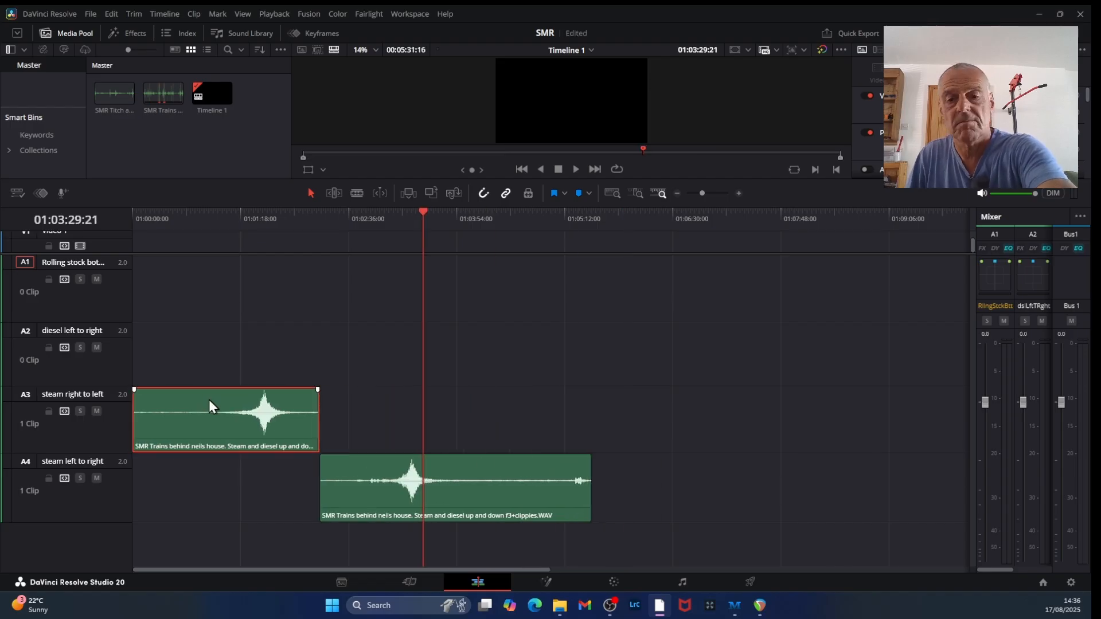
key("Delete")
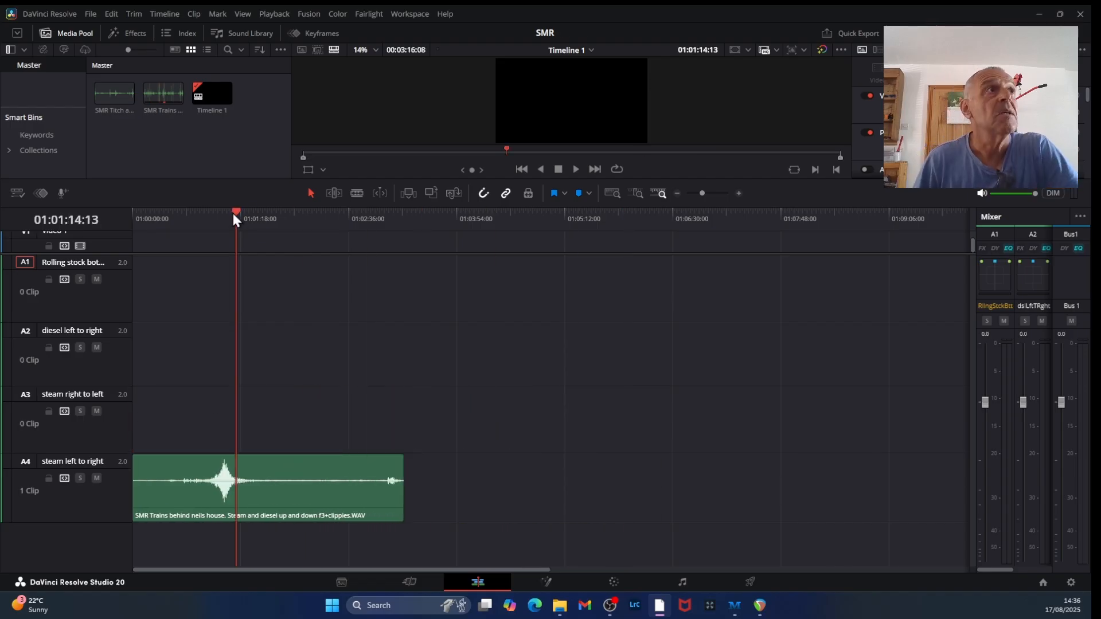
- Split the steam left to right clip at 01:01:40:13 and delete the part after the cut
left_click_drag(236, 212, 274, 223)
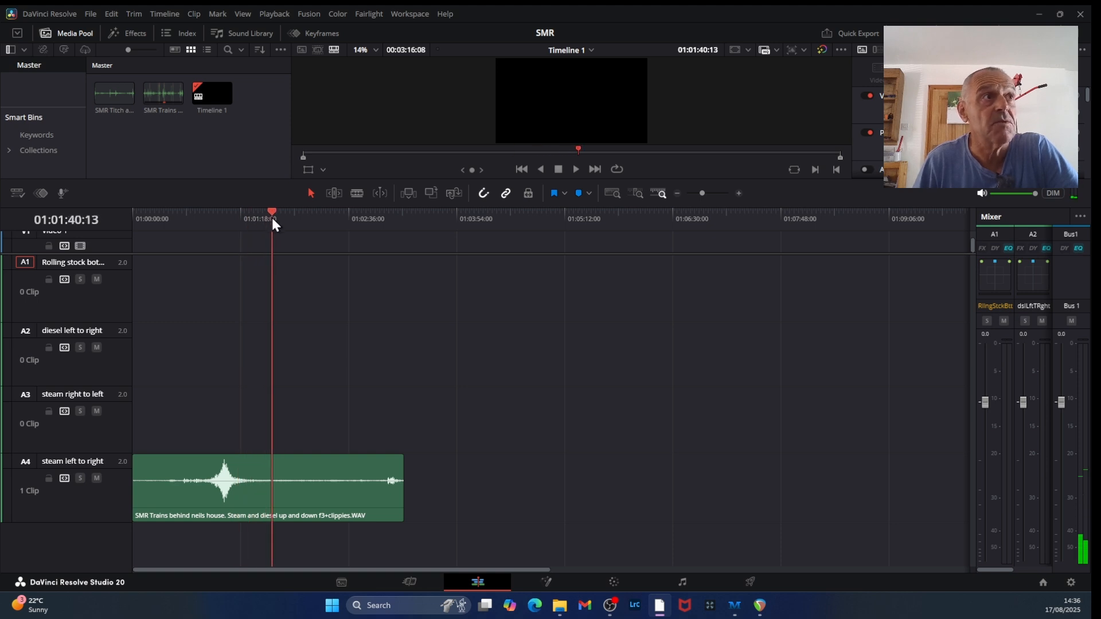
left_click(356, 193)
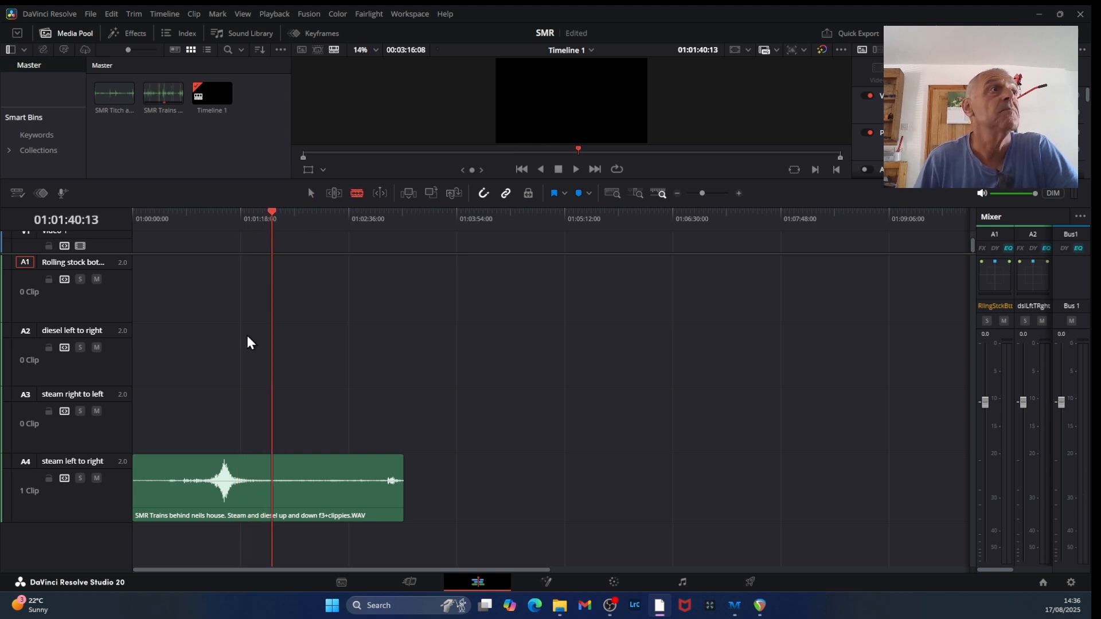
left_click(275, 495)
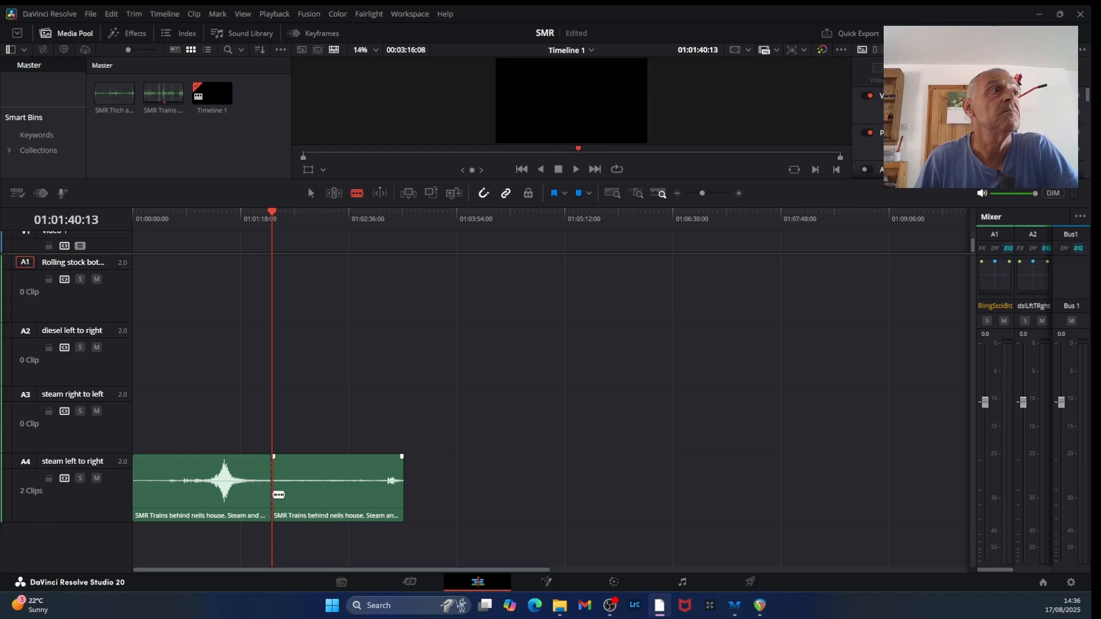
key("a")
left_click(327, 462)
key("Delete")
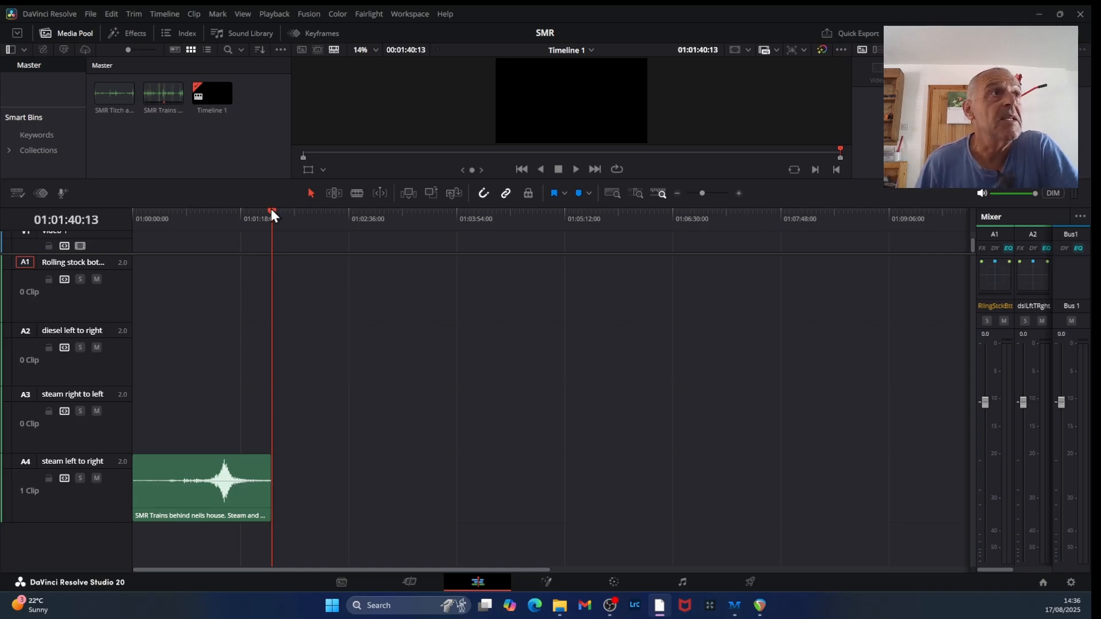
- Play the opening of the trimmed steam clip and return the playhead to the start of the timeline
left_click_drag(271, 212, 133, 258)
left_click(575, 170)
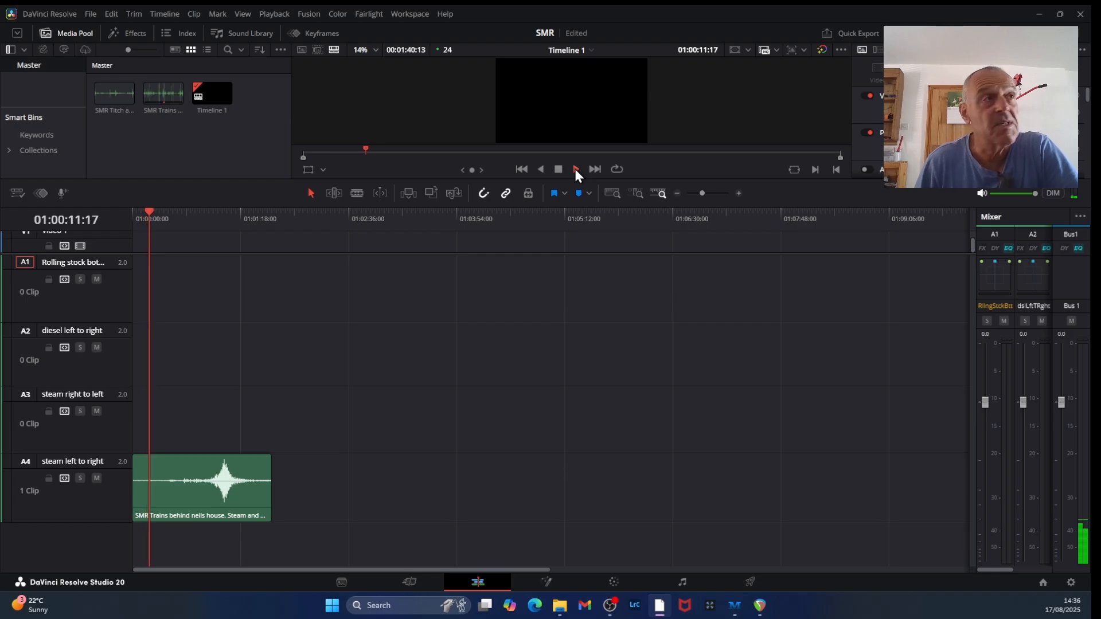
left_click(557, 170)
left_click_drag(153, 212, 125, 225)
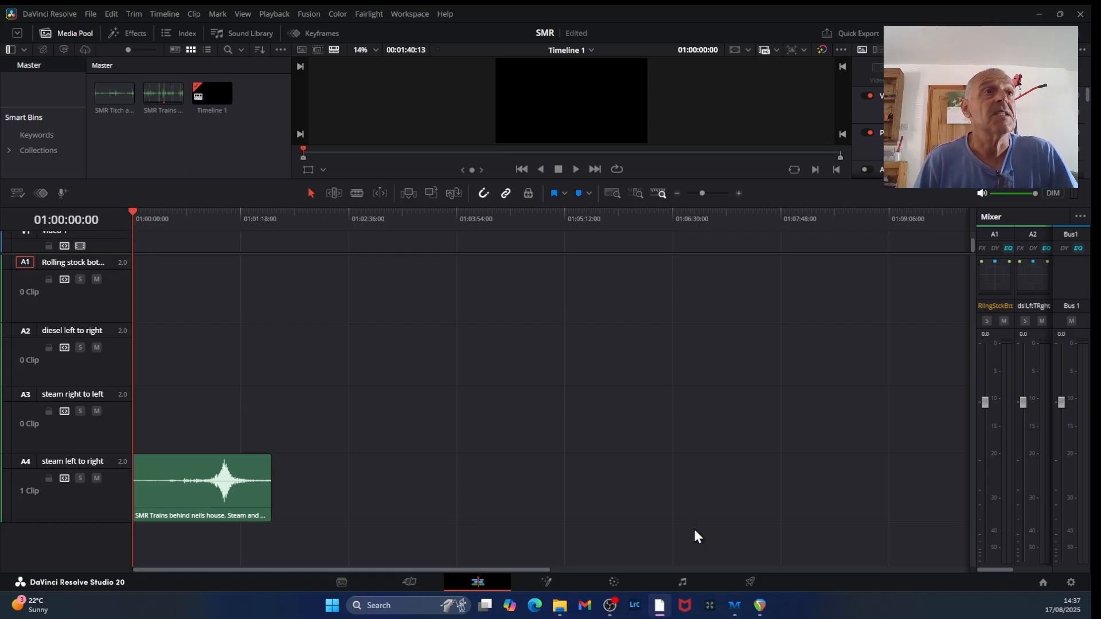
- Render the timeline as an audio-only Wave file named "beat experiment" to the Desktop
left_click(751, 583)
scroll(122, 80, "right", 5)
left_click(122, 80)
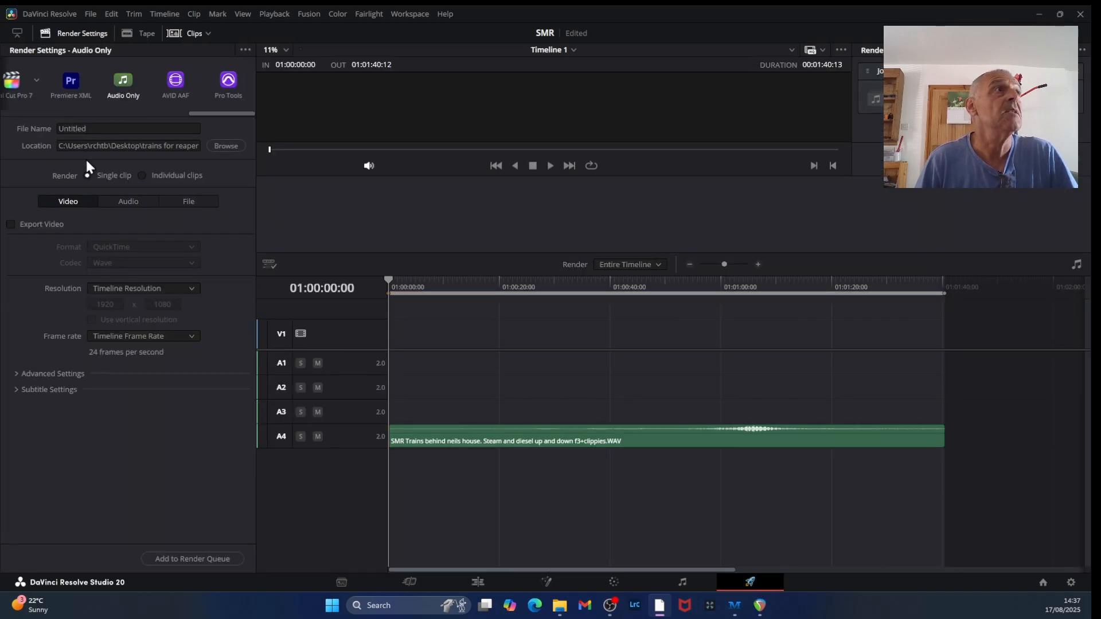
left_click(126, 202)
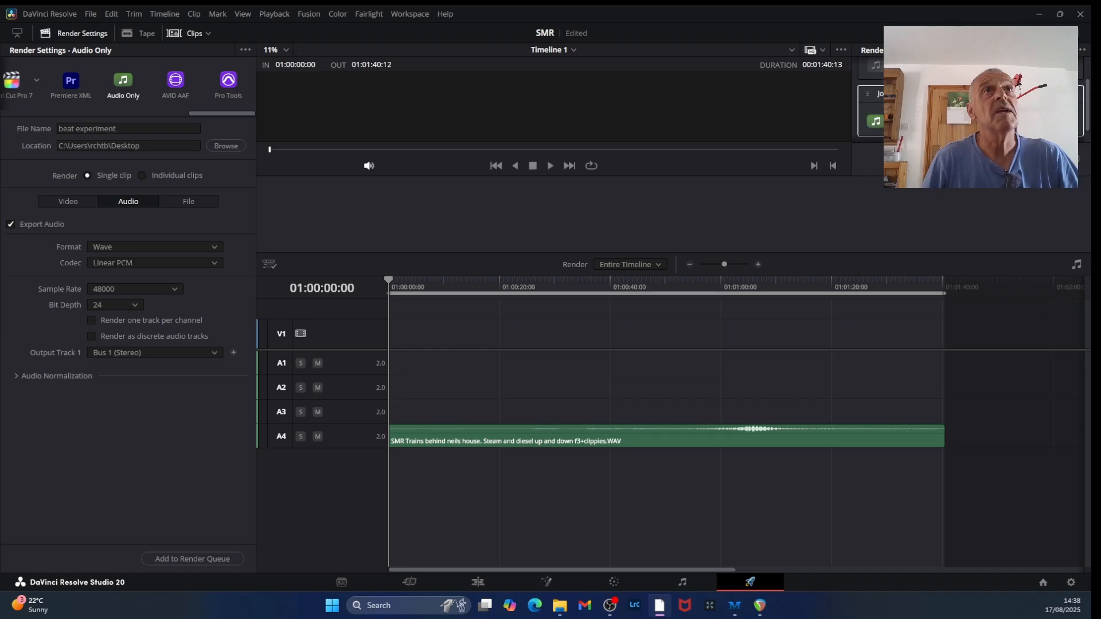
left_click(1051, 159)
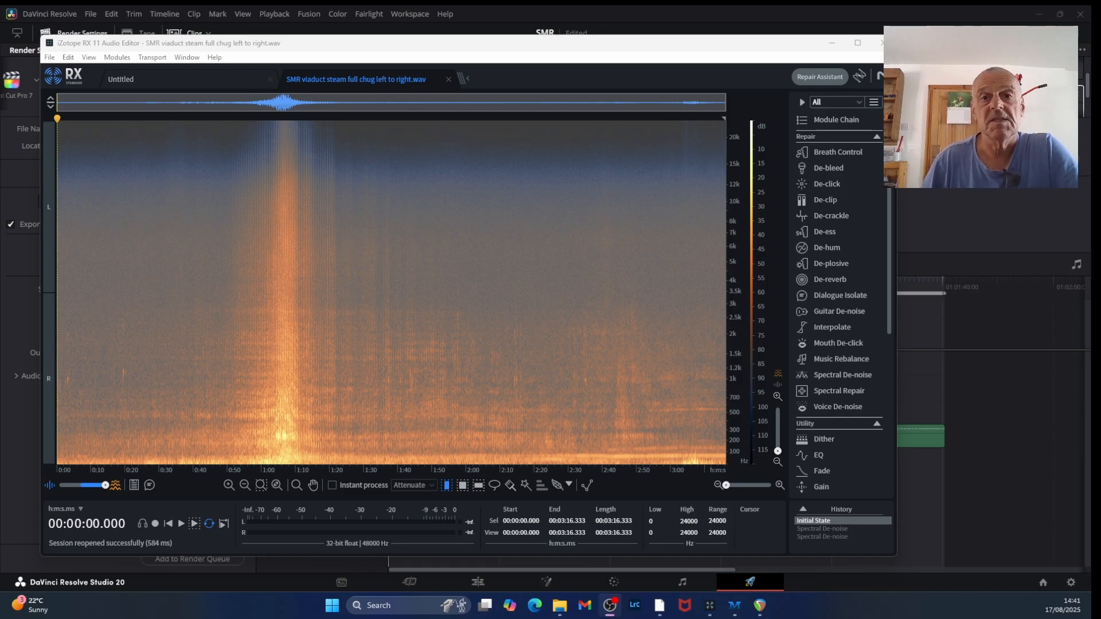
- In iZotope RX 11, use Spectral De-noise to learn a noise profile from about the first 12 seconds of the recording
left_click(842, 375)
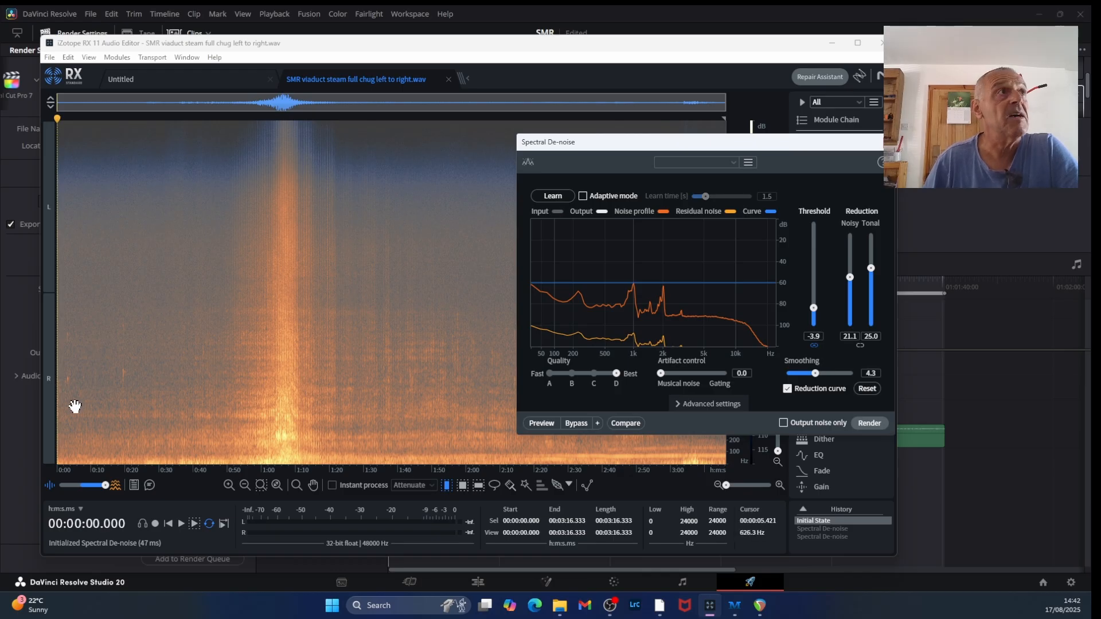
left_click(60, 138)
left_click_drag(60, 137, 97, 146)
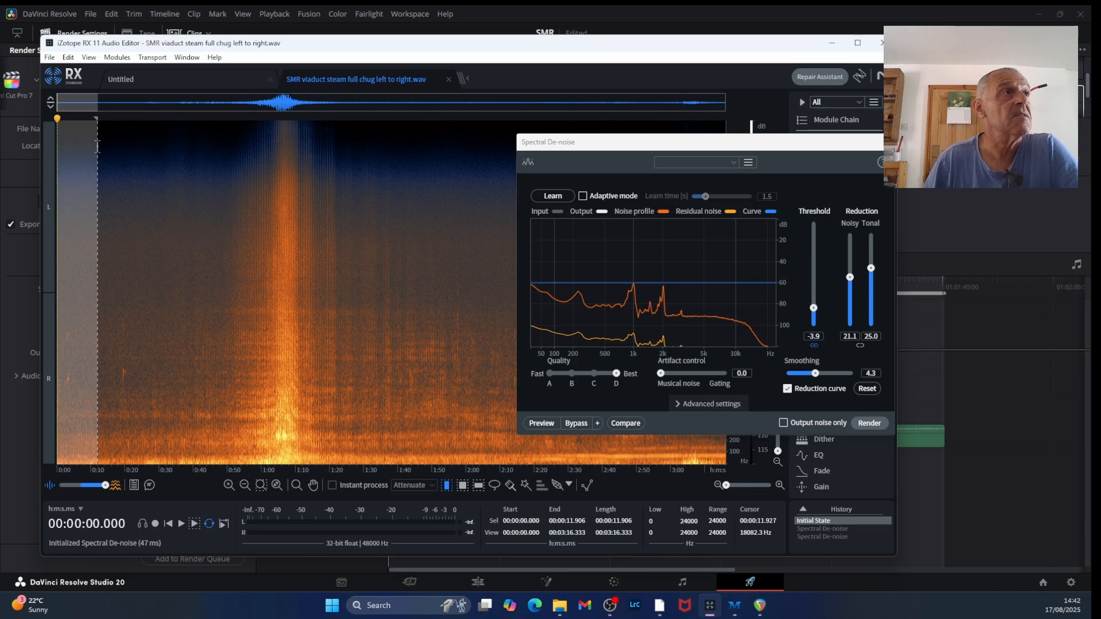
left_click(552, 195)
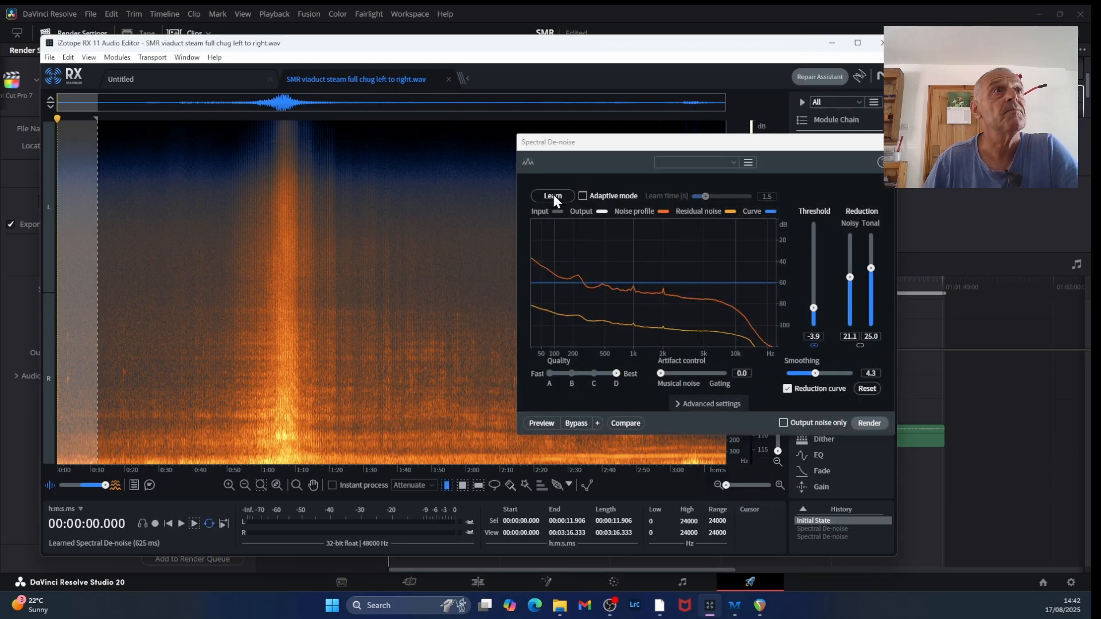
- Clear the time selection, render Spectral De-noise over the whole recording and close the module window
left_click(159, 182)
left_click(869, 423)
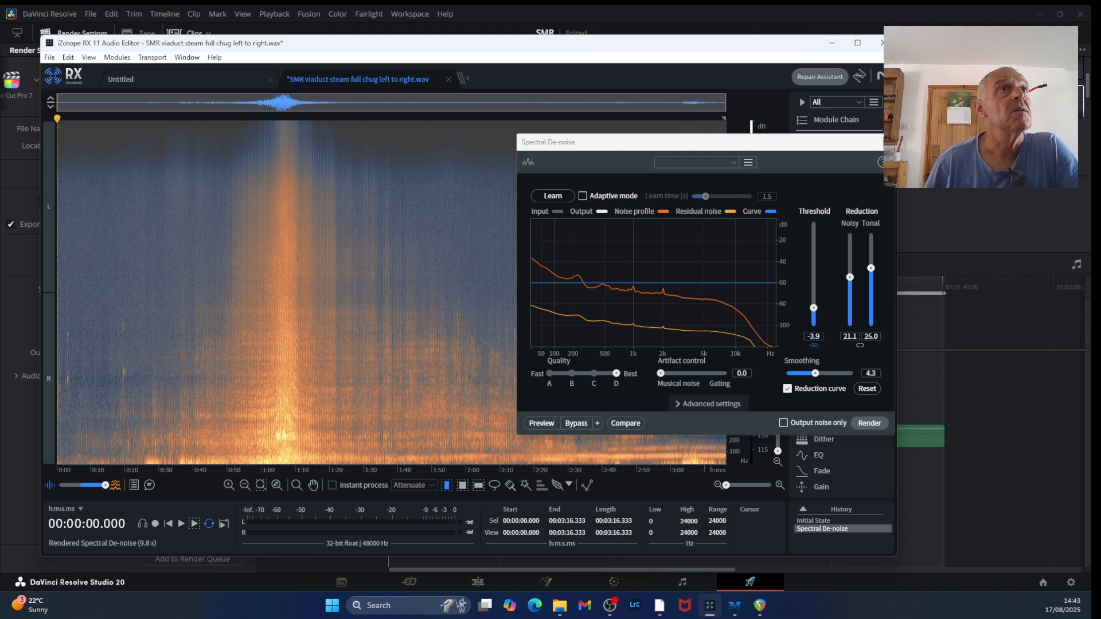
left_click(886, 142)
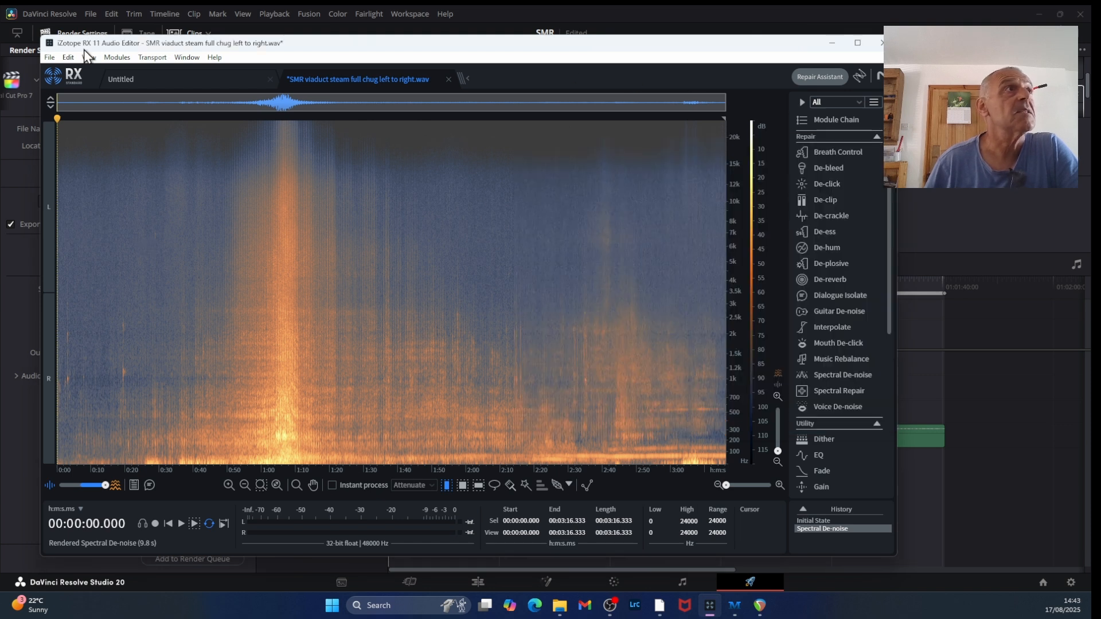
- Export the denoised recording as a 24-bit WAV file and close iZotope RX
left_click(49, 58)
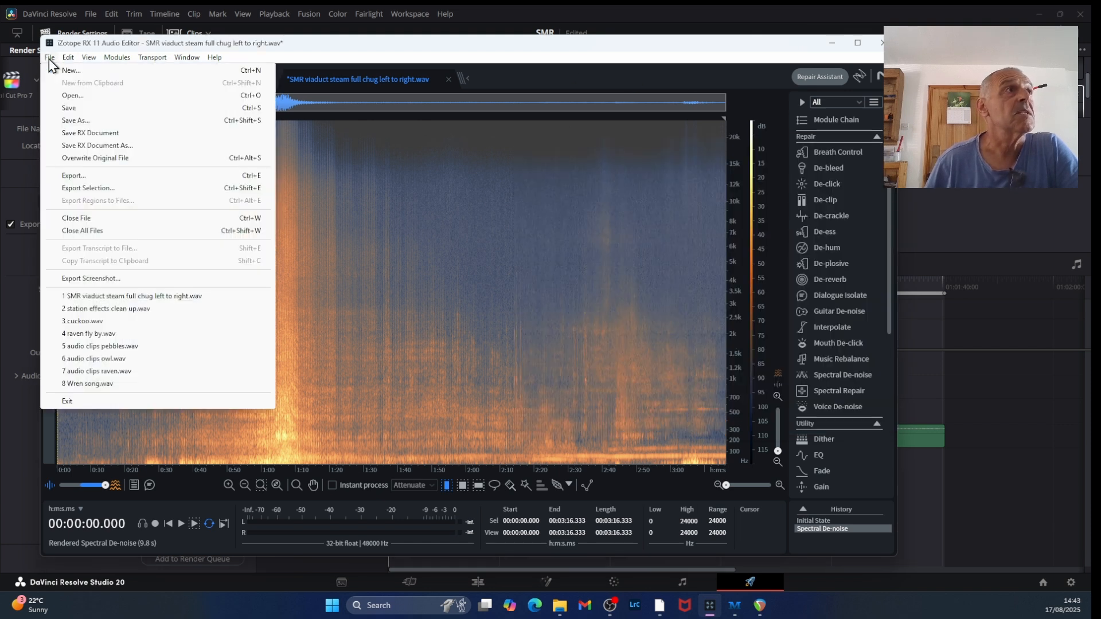
left_click(72, 177)
left_click(439, 298)
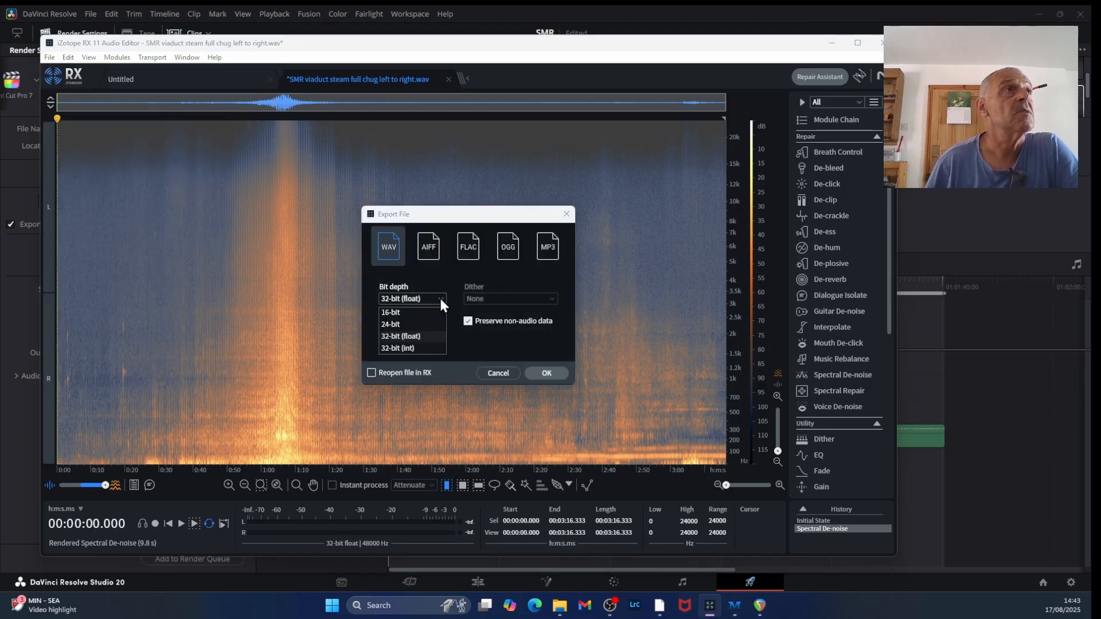
left_click(394, 325)
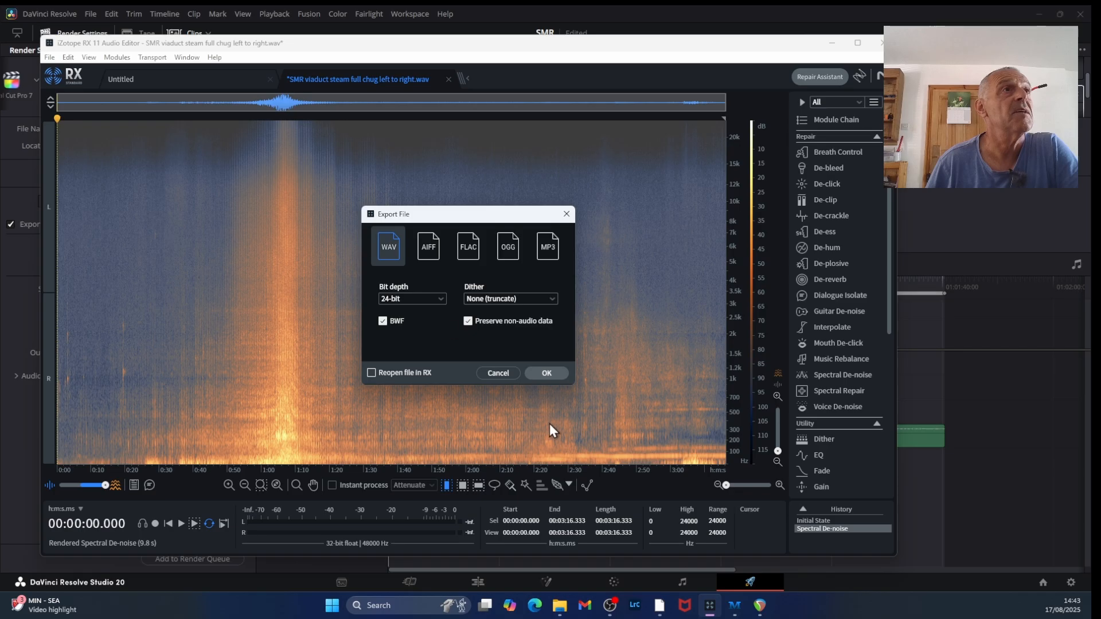
left_click(546, 373)
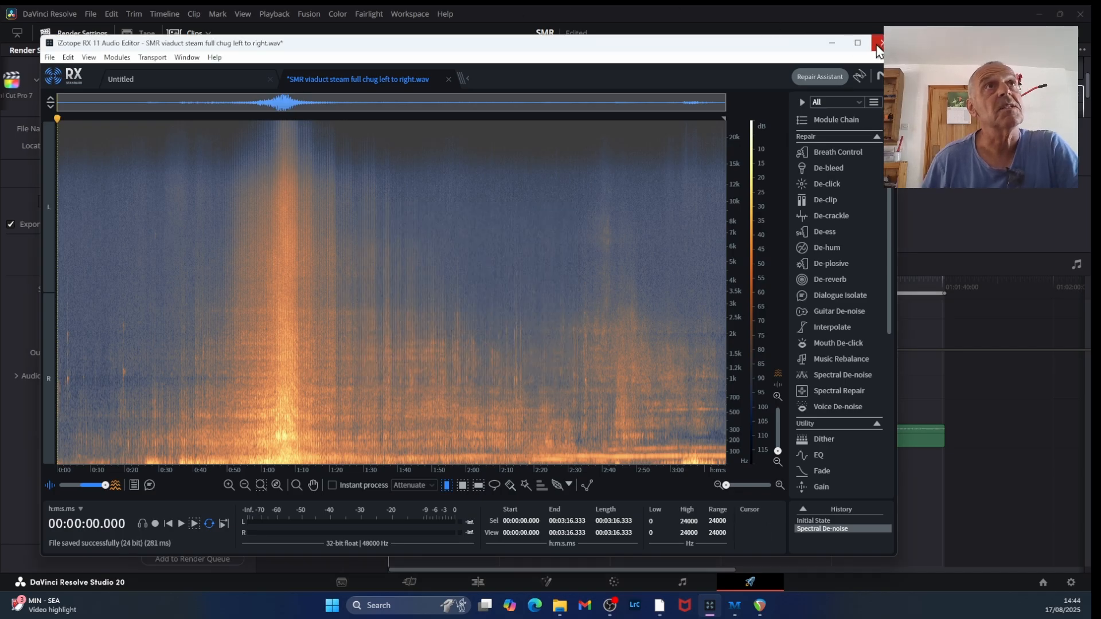
left_click(881, 43)
- Switch to REAPER and insert "Rail beat expiment RX sd.wav" as a new track in the Rail beat experiment project
mouse_move(767, 605)
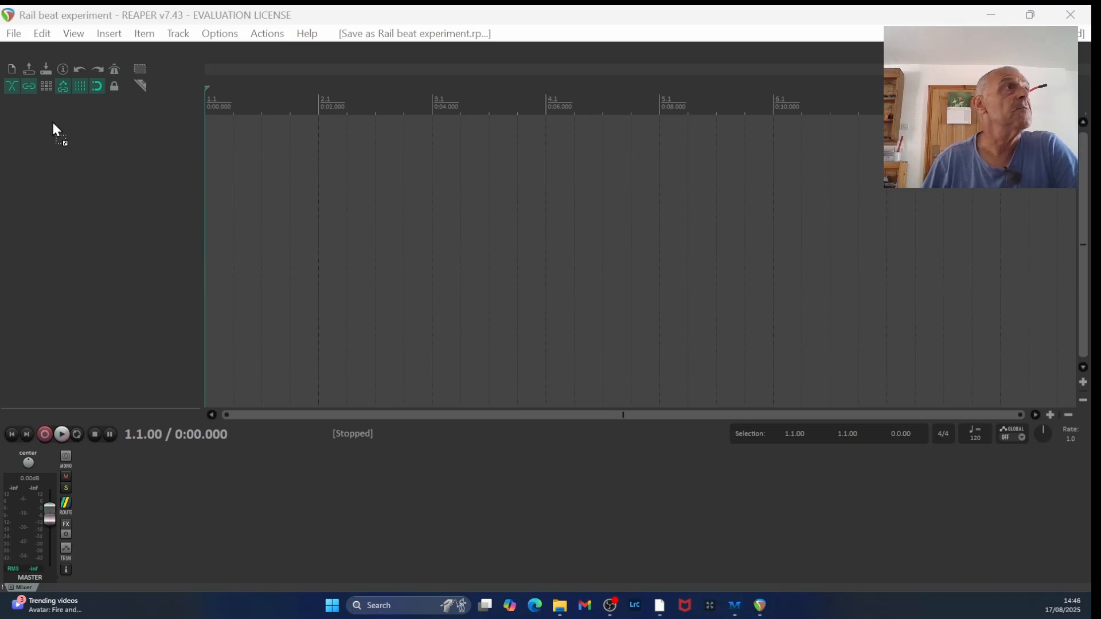
left_click_drag(53, 123, 53, 122)
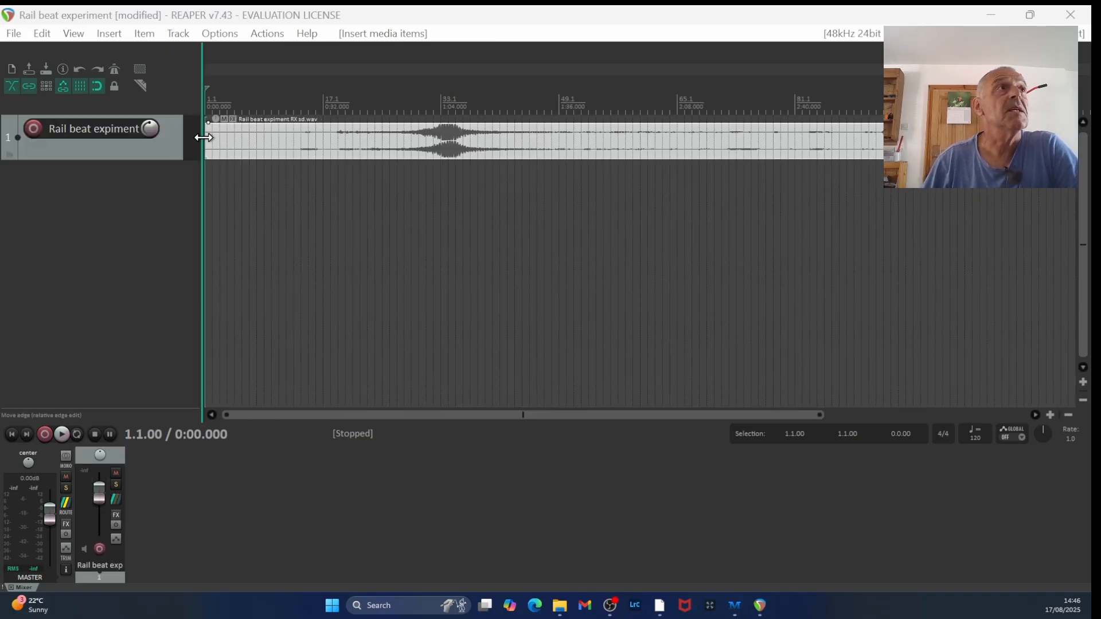
- Trim the train recording to the 12 measures around its loudest passage, from 29.1 to 41.1, and move it to the project start
left_click_drag(204, 138, 410, 160)
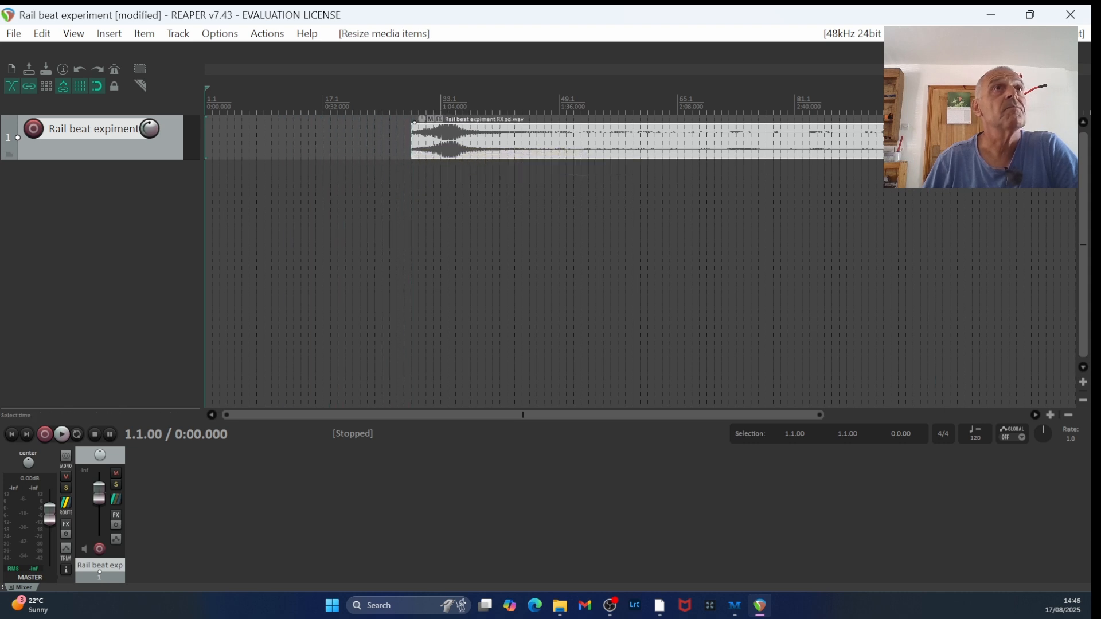
left_click_drag(1058, 144, 502, 145)
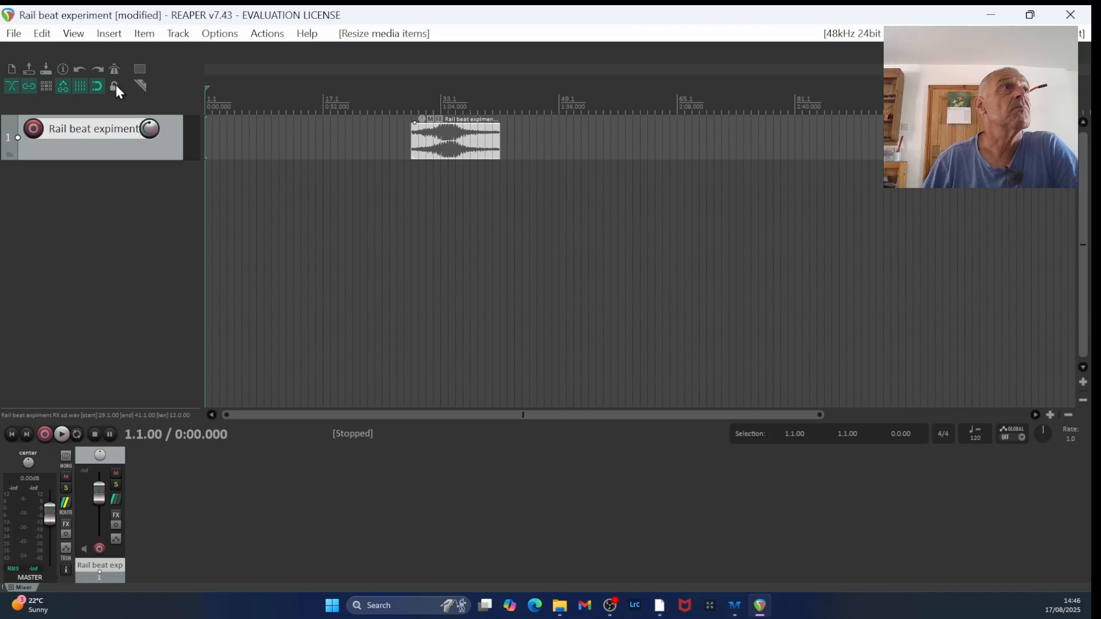
left_click_drag(438, 148, 233, 148)
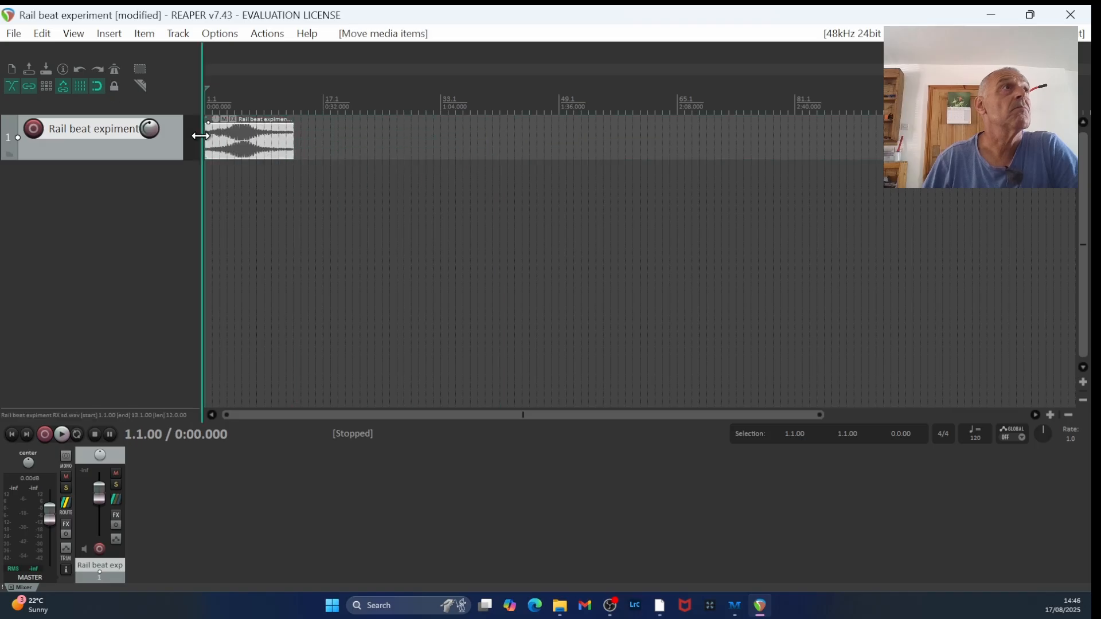
scroll(276, 151, "down", 2)
scroll(275, 150, "up", 6)
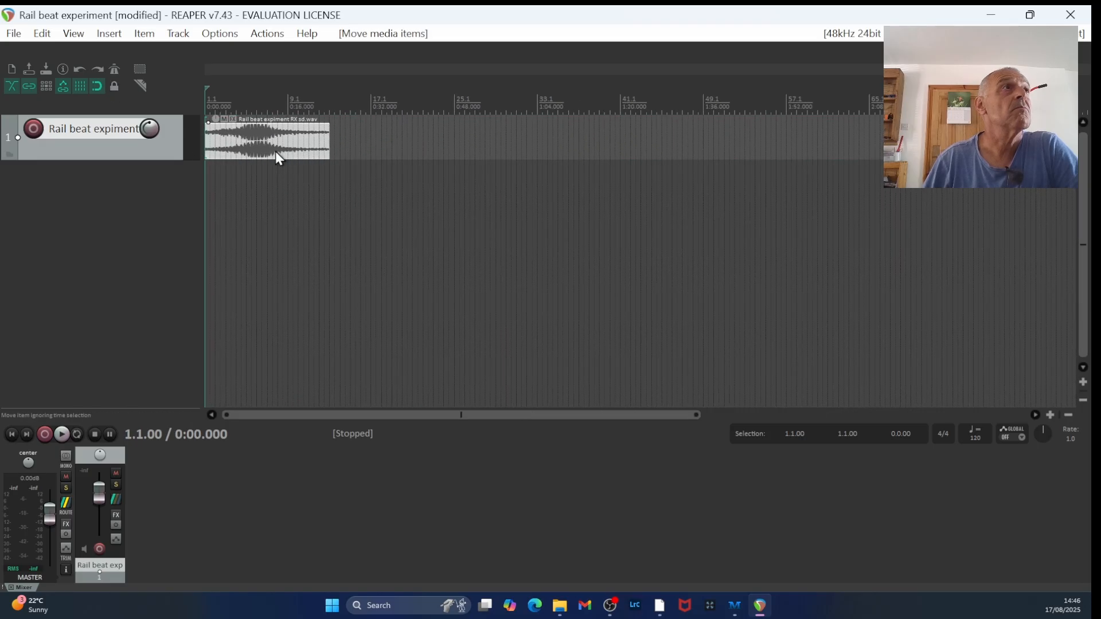
scroll(275, 151, "up", 1)
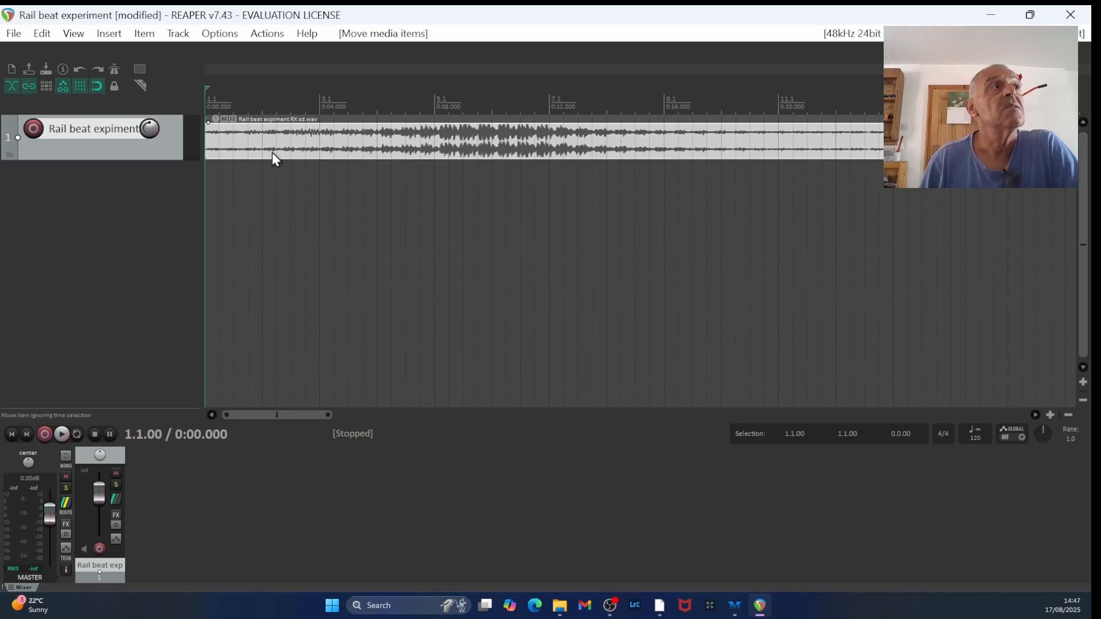
- Turn on repeat, listen to the trimmed recording from the project start and stop playback
left_click(77, 435)
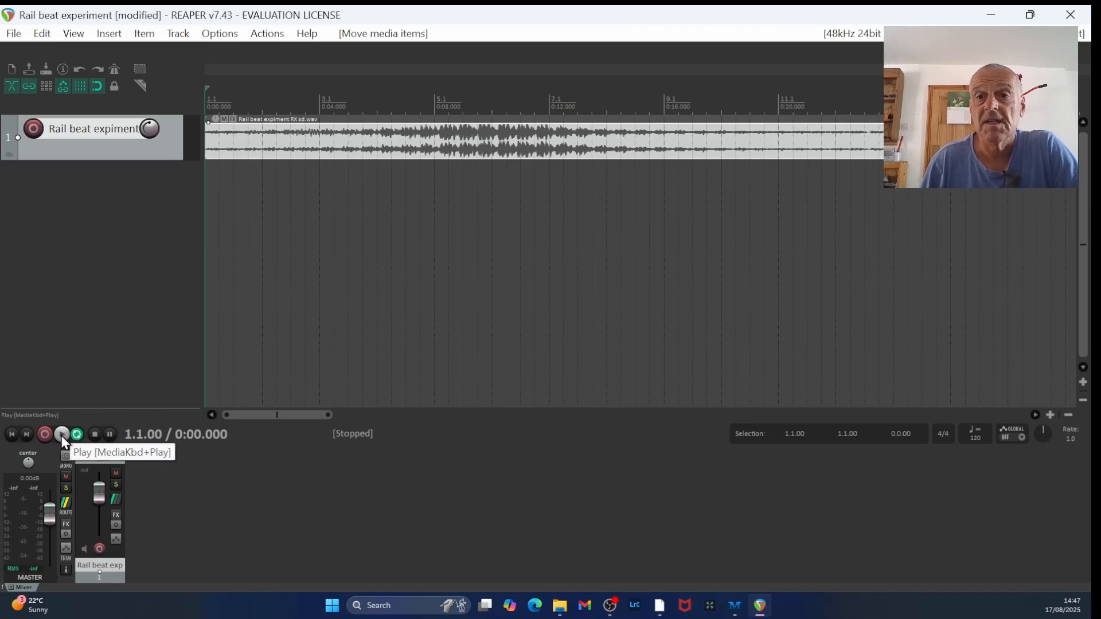
left_click(60, 435)
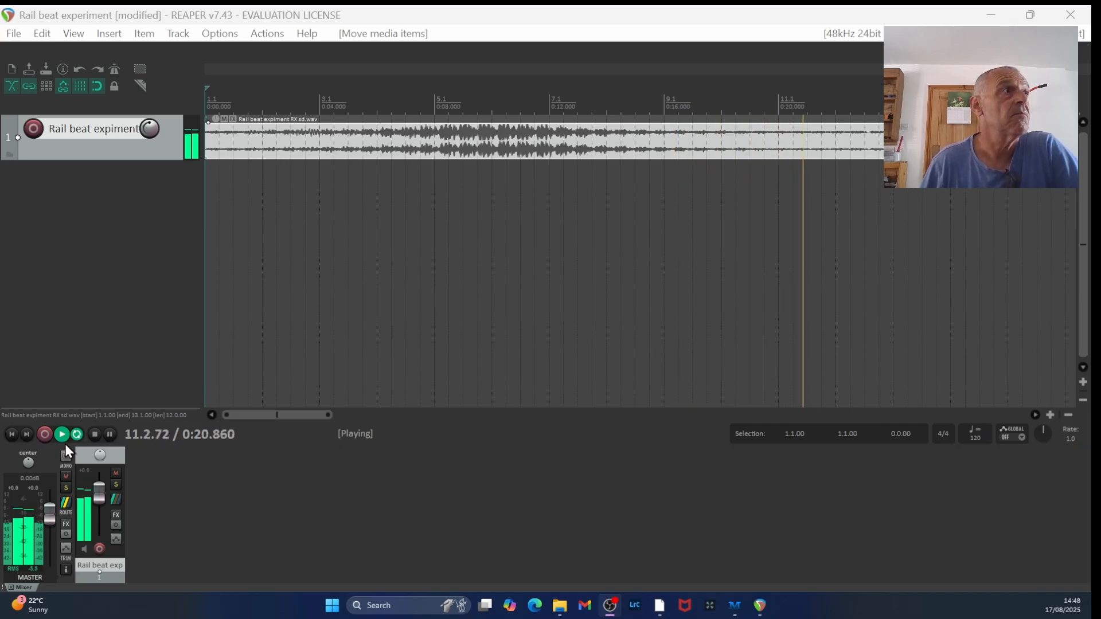
left_click(95, 434)
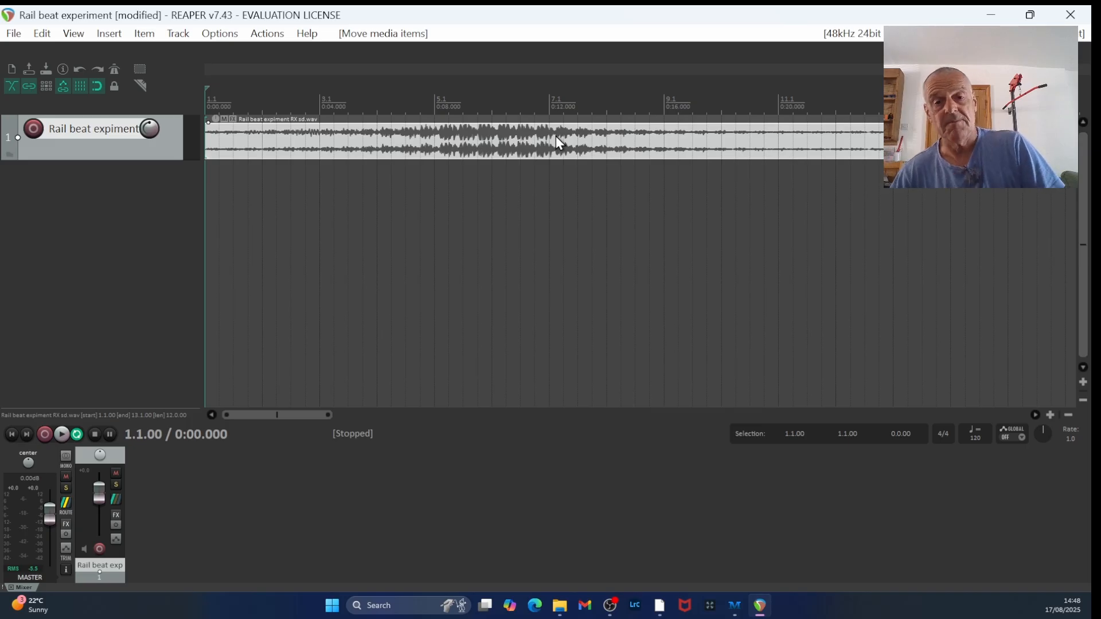
- Trim the first 14 seconds off the audio item, up to measure 8.1, and move the remainder to the project start
left_click_drag(205, 137, 607, 148)
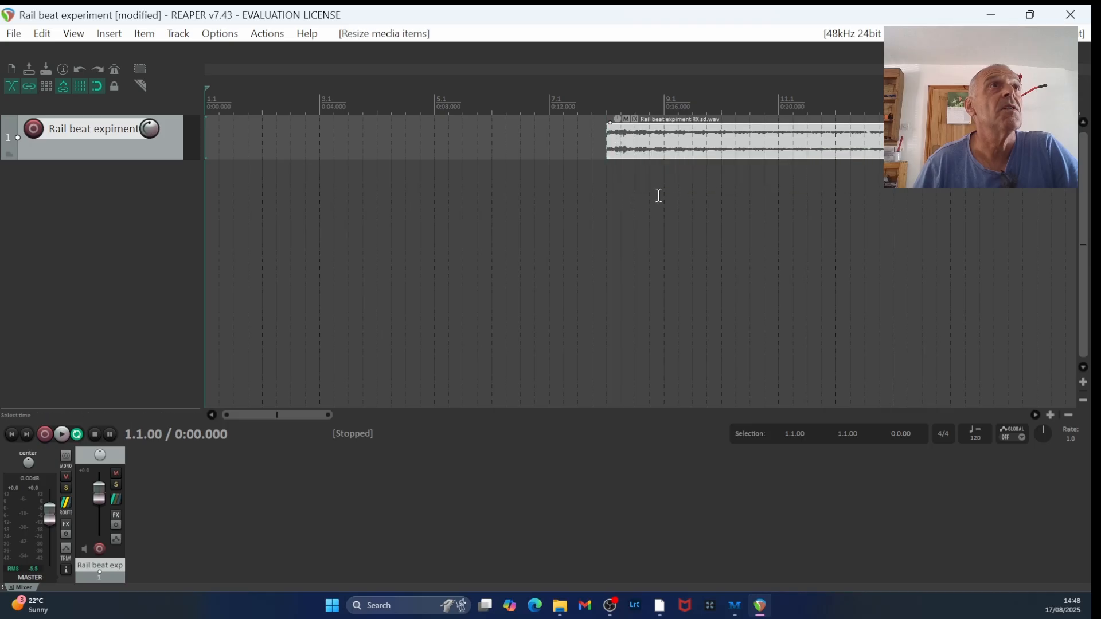
scroll(690, 138, "down", 3)
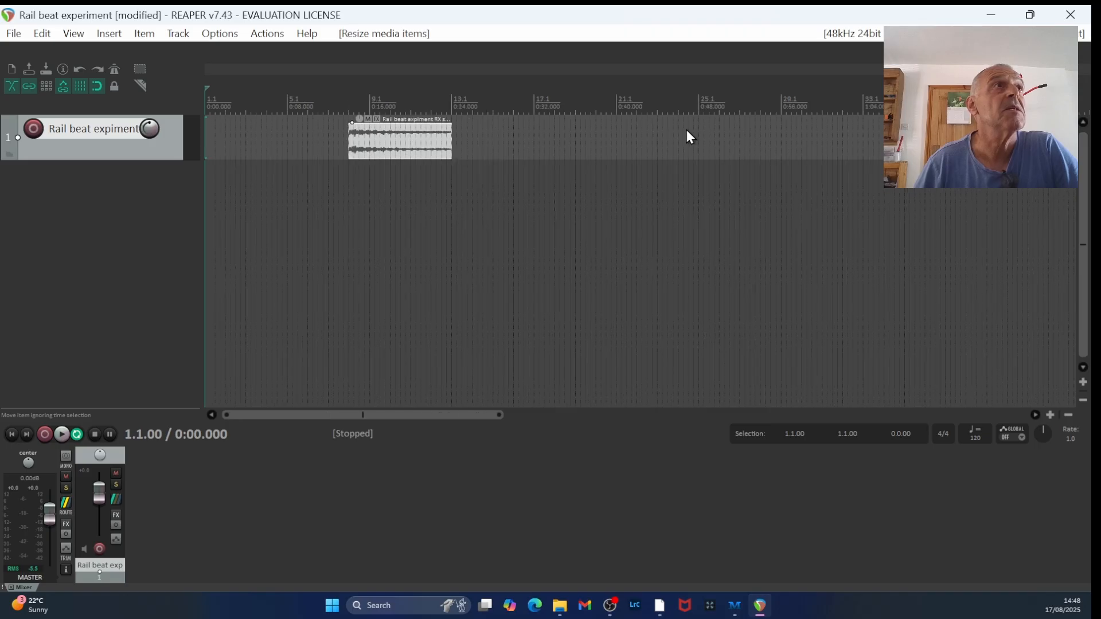
scroll(502, 154, "up", 5)
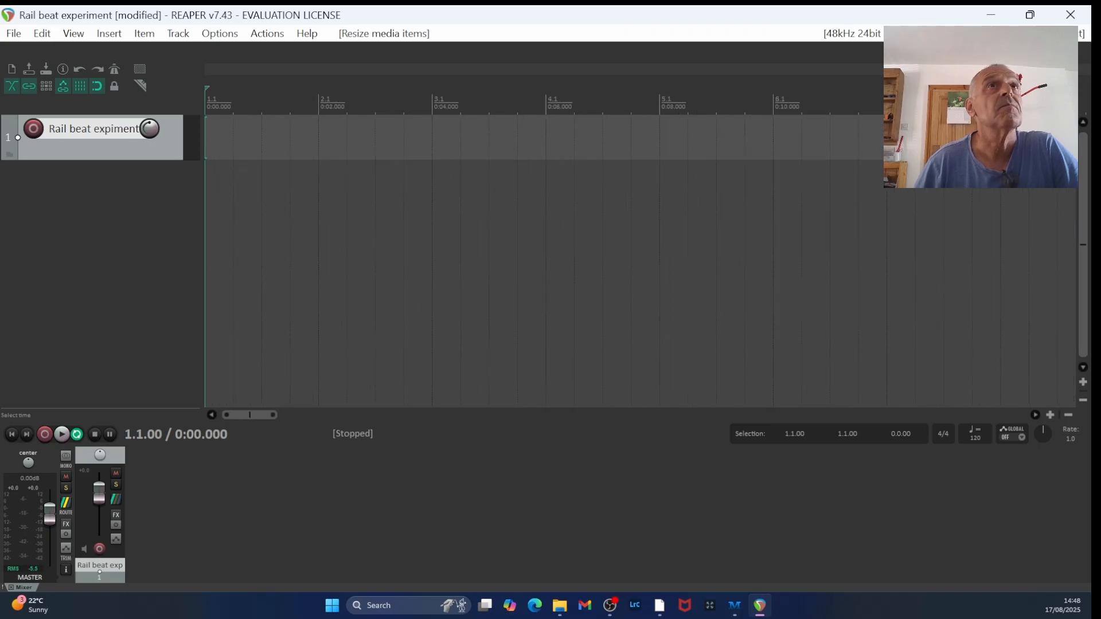
left_click_drag(1001, 139, 213, 158)
scroll(291, 140, "up", 4)
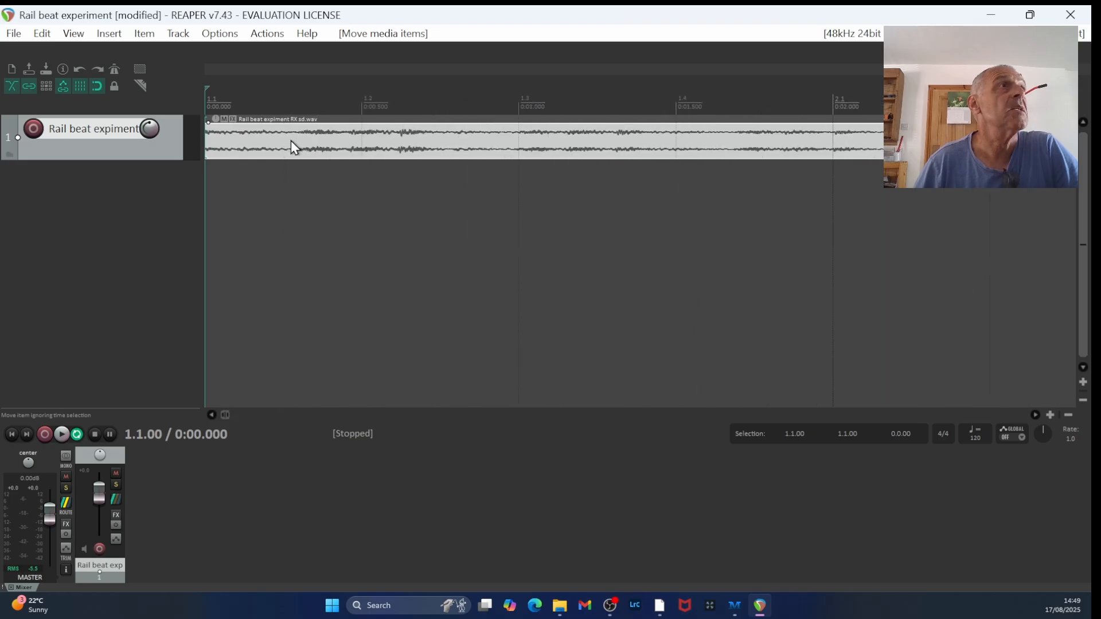
- Shorten the item from its end to a length of 3.5 seconds and listen to it on repeat
scroll(291, 140, "down", 3)
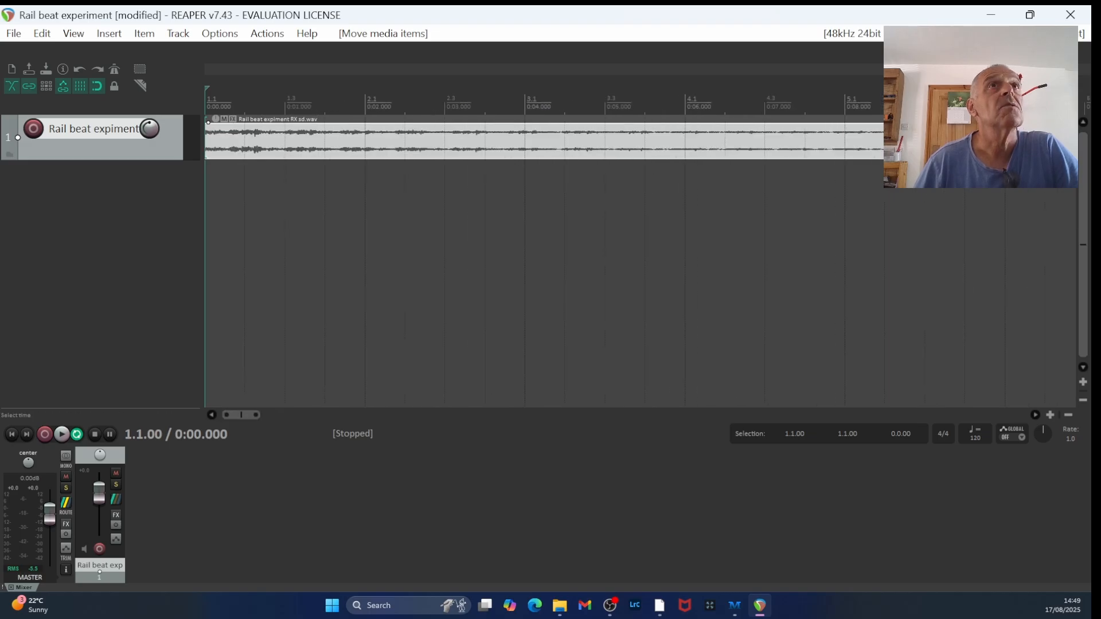
left_click_drag(895, 149, 499, 153)
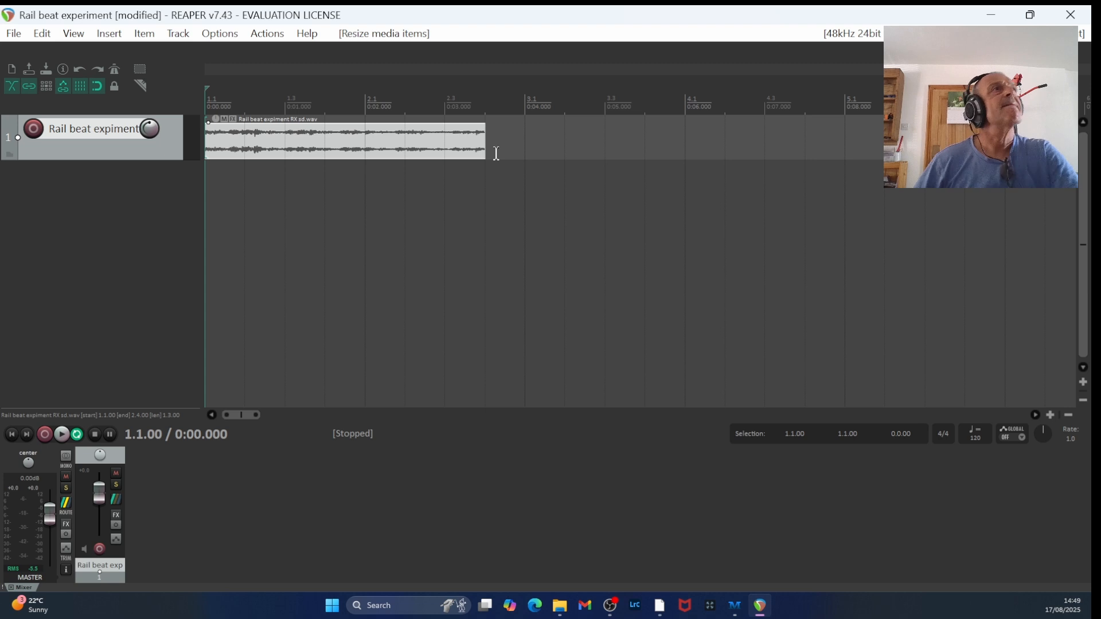
scroll(360, 152, "down", 2)
scroll(361, 153, "down", 1)
scroll(360, 153, "up", 7)
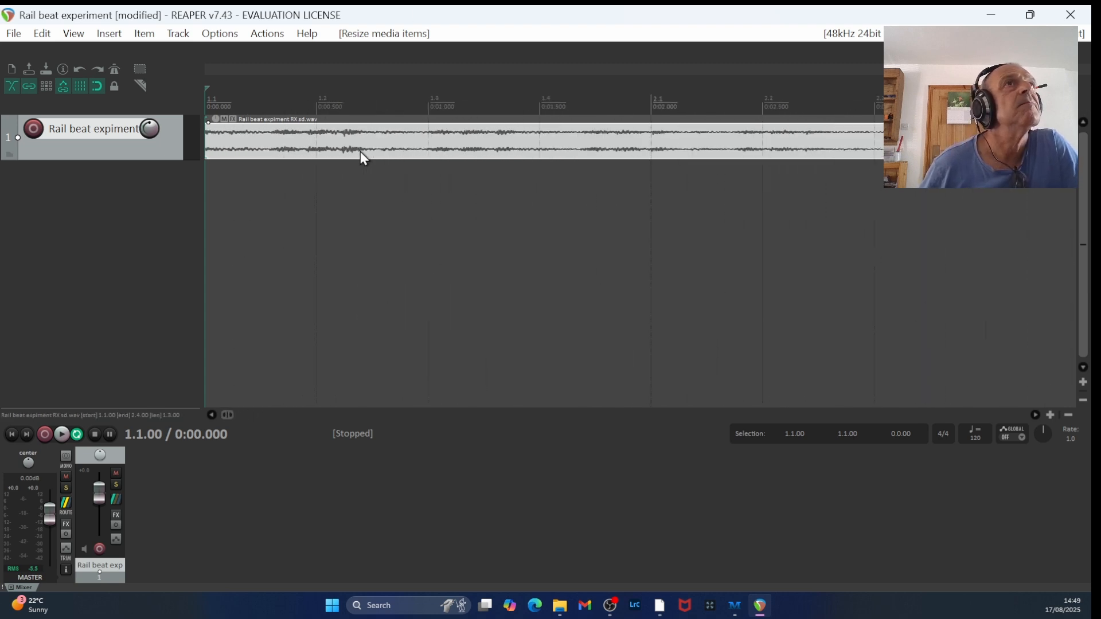
left_click(62, 435)
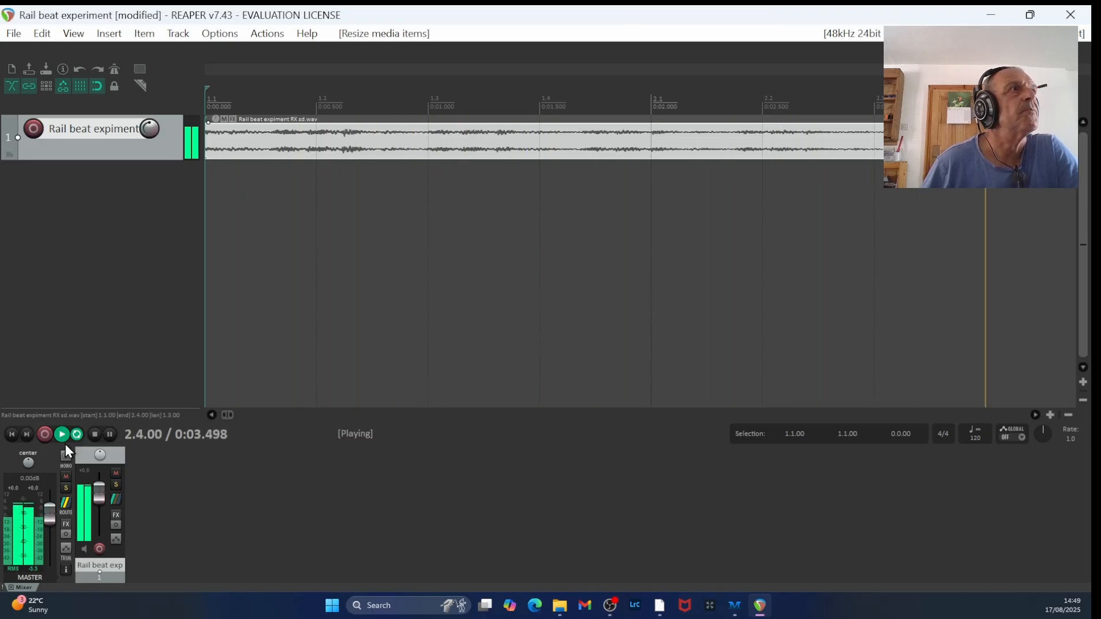
left_click(95, 434)
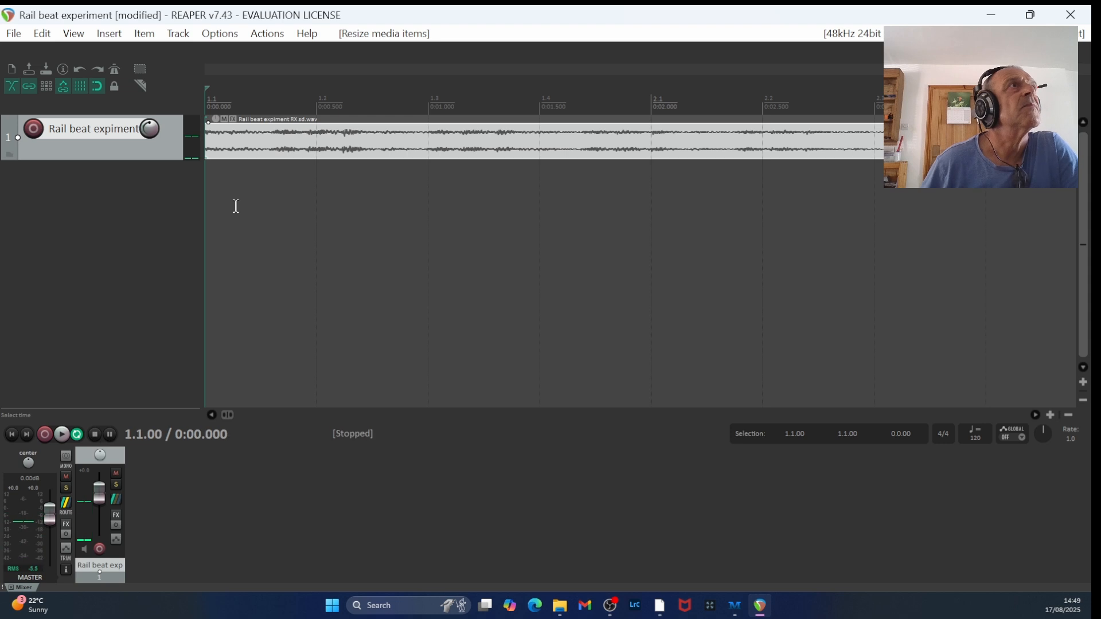
- Make the track several times taller to enlarge its waveform and play the looped item again
scroll(234, 204, "down", 4)
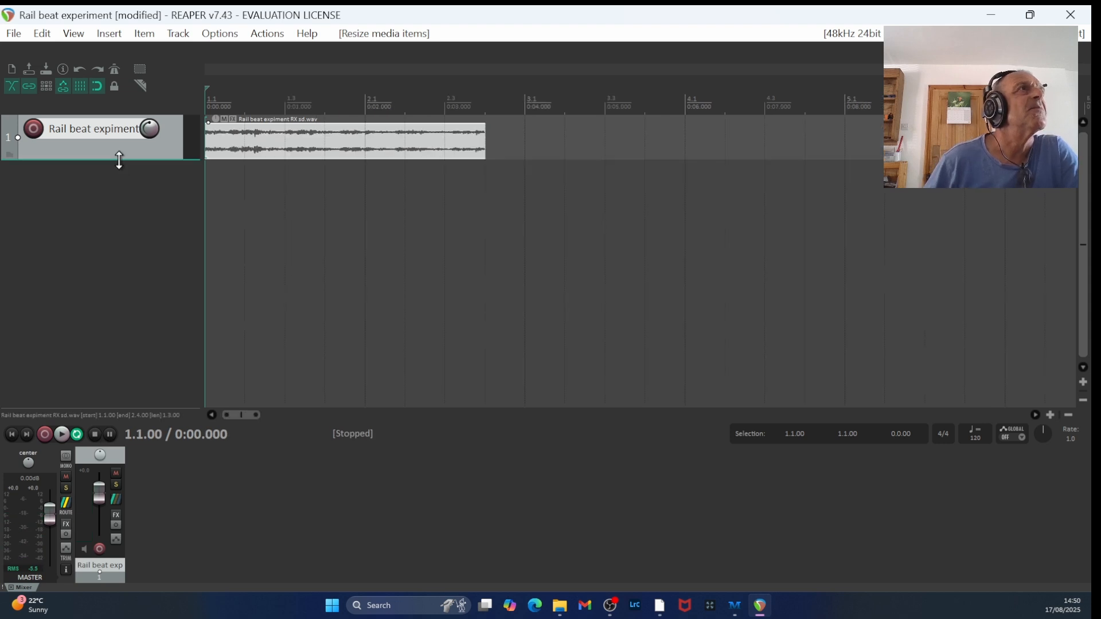
left_click_drag(118, 161, 126, 366)
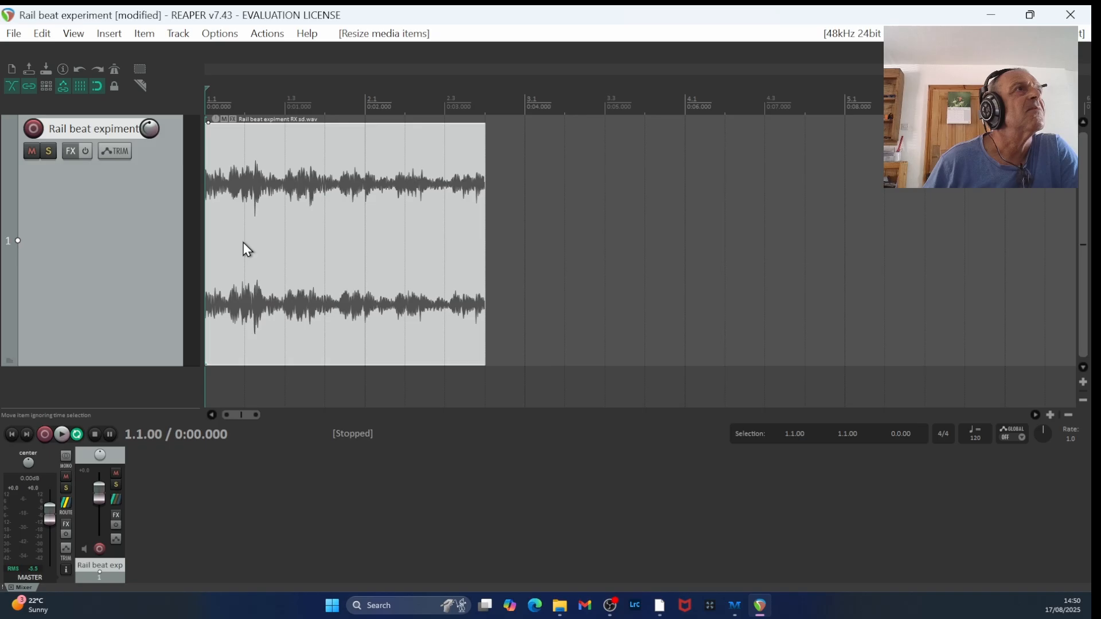
left_click(61, 434)
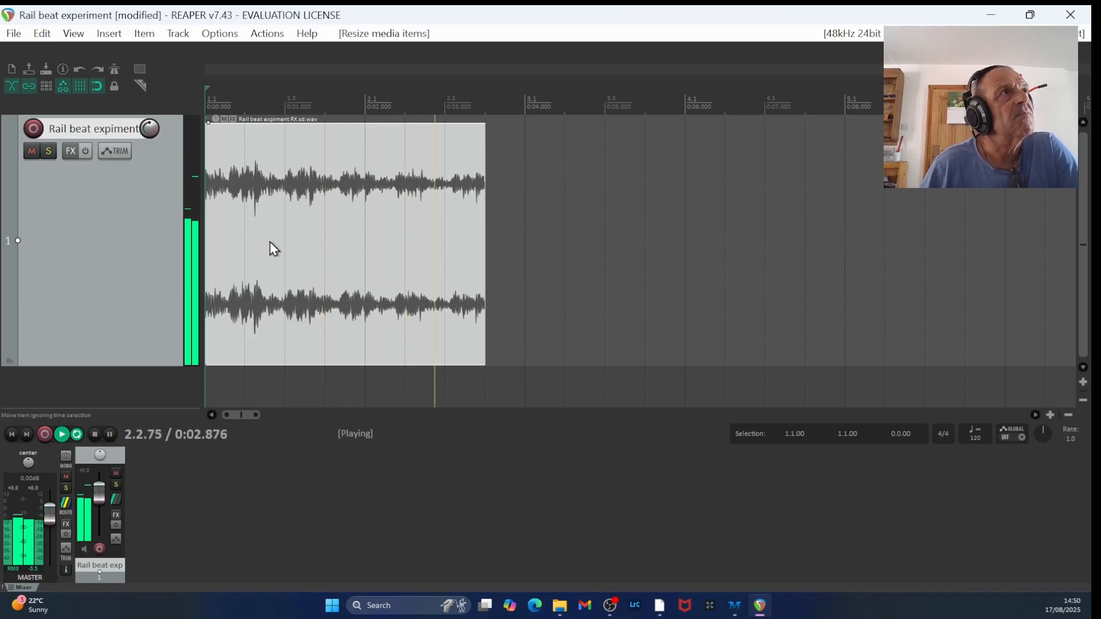
key("space")
- With snapping off, trim about 0.3 seconds from the item's start up to the first beat and move it to the project start
scroll(207, 229, "up", 5)
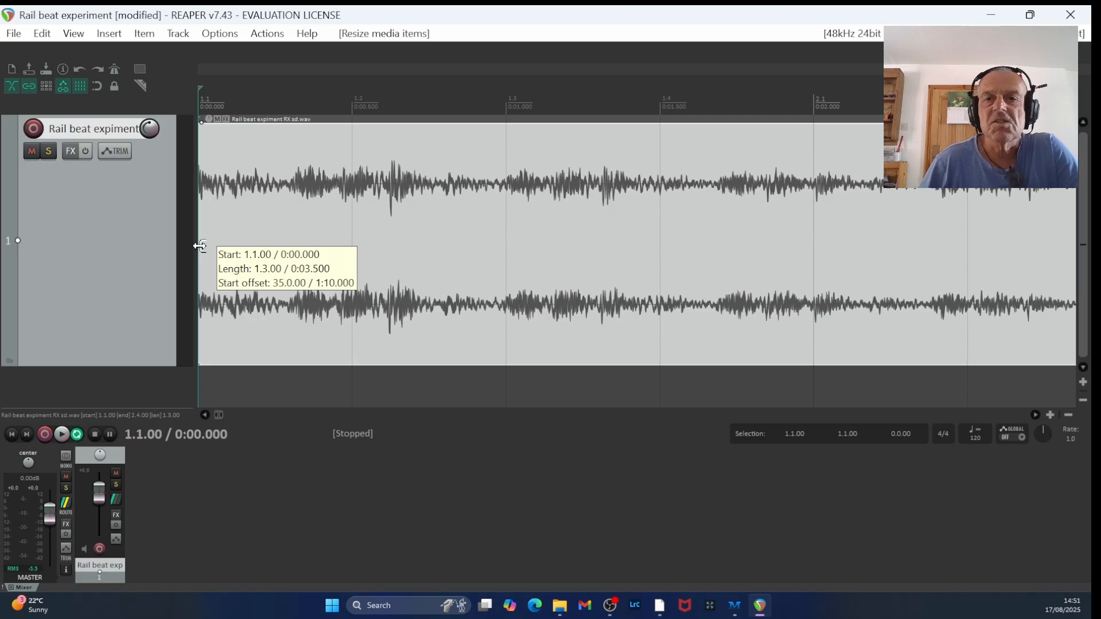
left_click_drag(200, 246, 296, 257)
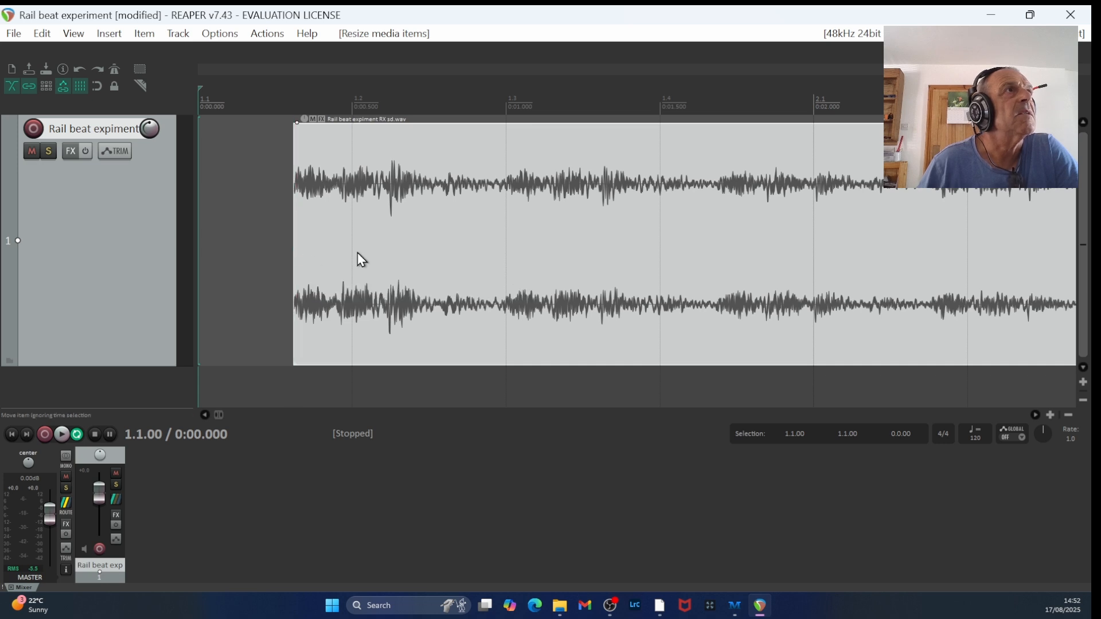
scroll(357, 255, "up", 2)
left_click_drag(420, 235, 236, 256)
scroll(339, 226, "up", 3)
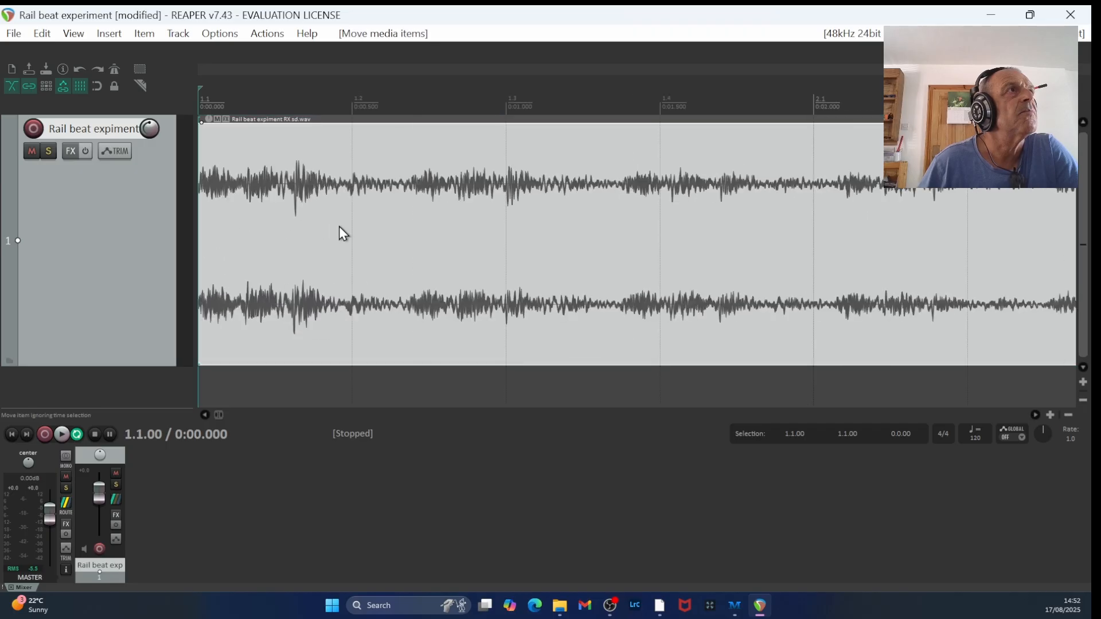
- Zoom in on the first beat and trim about 0.01 seconds more from the item's start
scroll(339, 226, "up", 5)
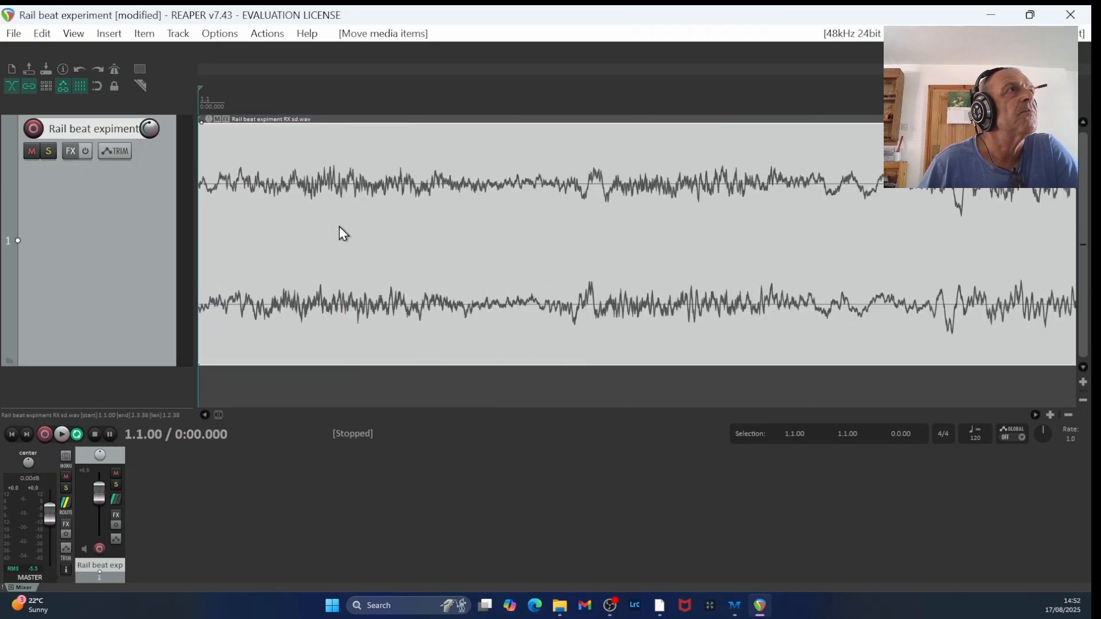
scroll(339, 227, "up", 4)
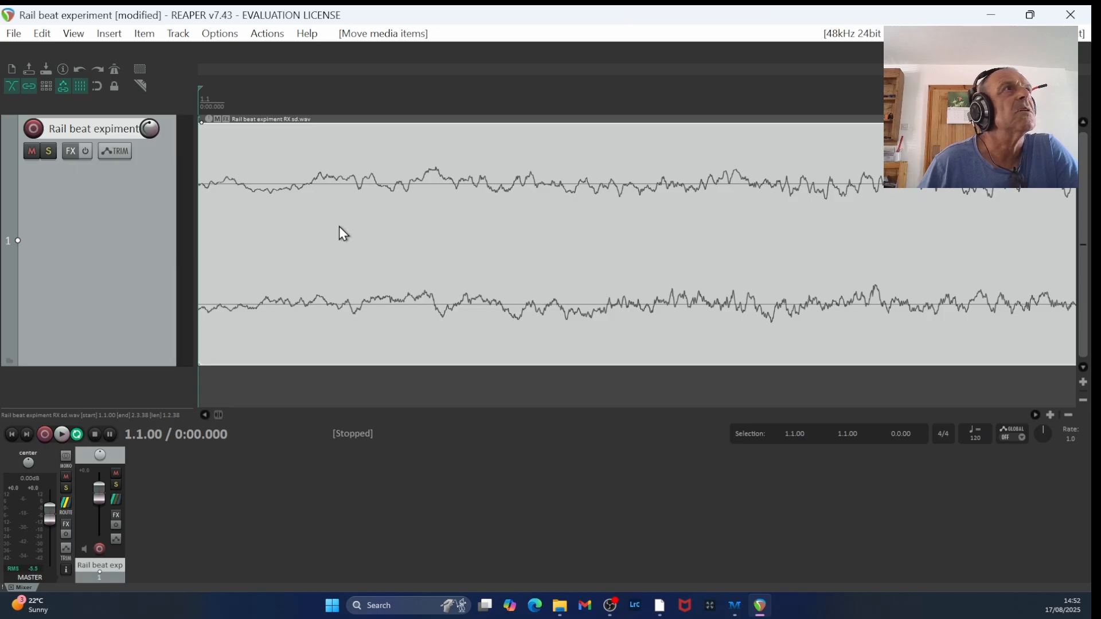
scroll(338, 227, "down", 5)
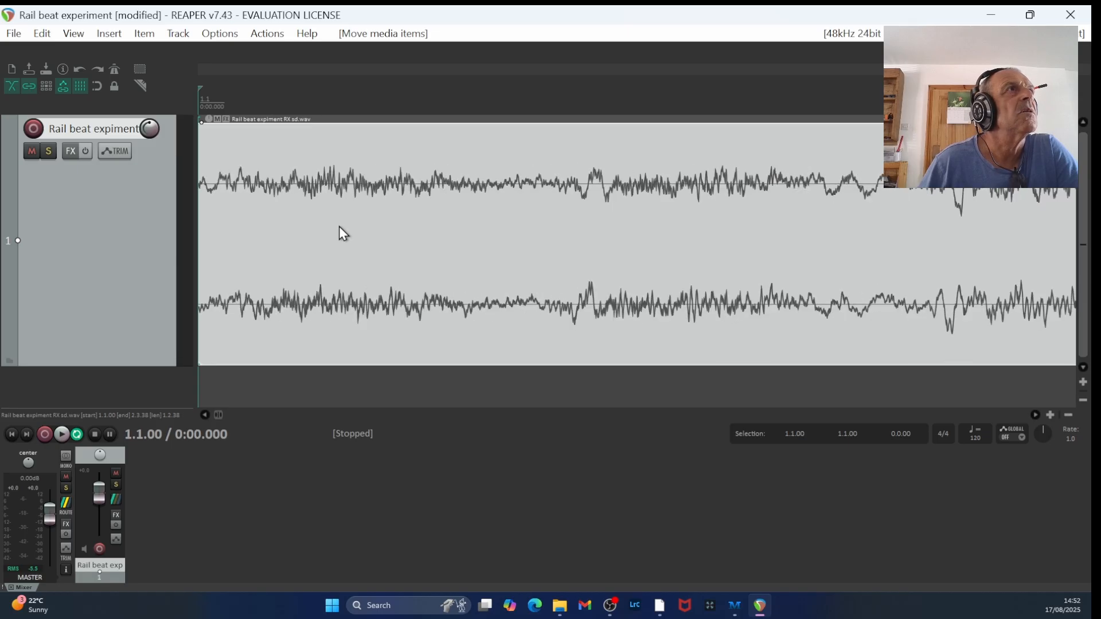
scroll(338, 227, "down", 3)
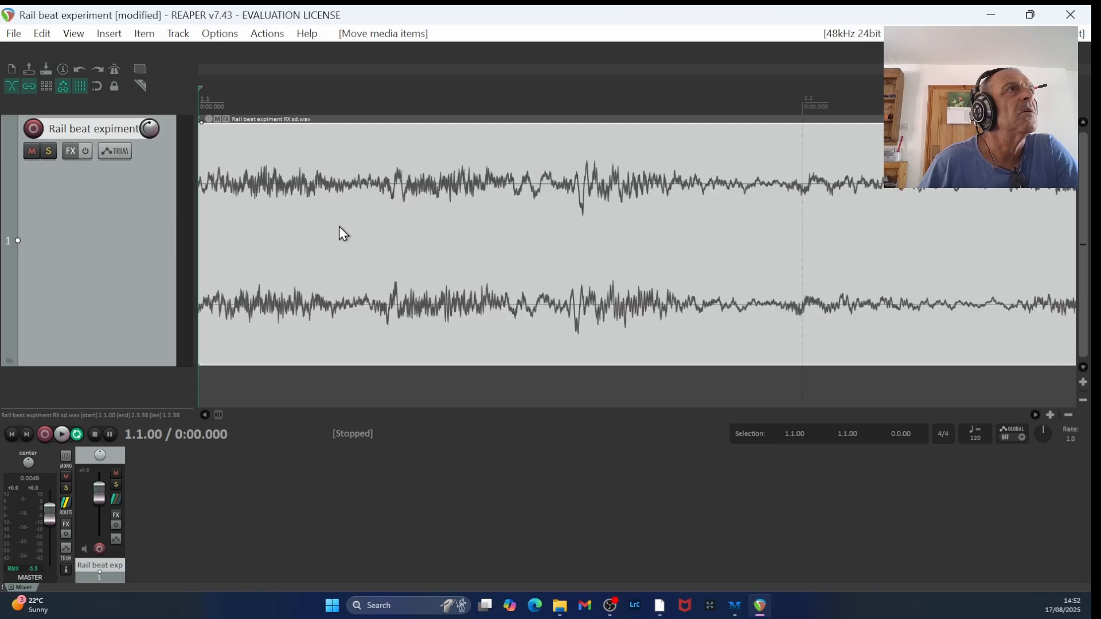
scroll(339, 226, "down", 7)
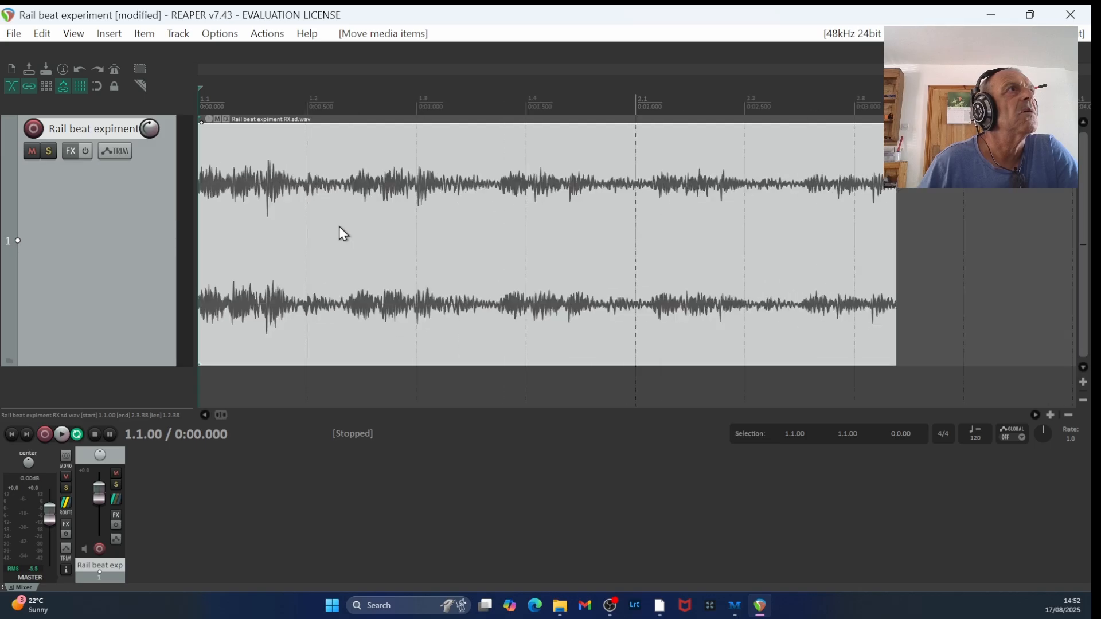
scroll(339, 226, "up", 4)
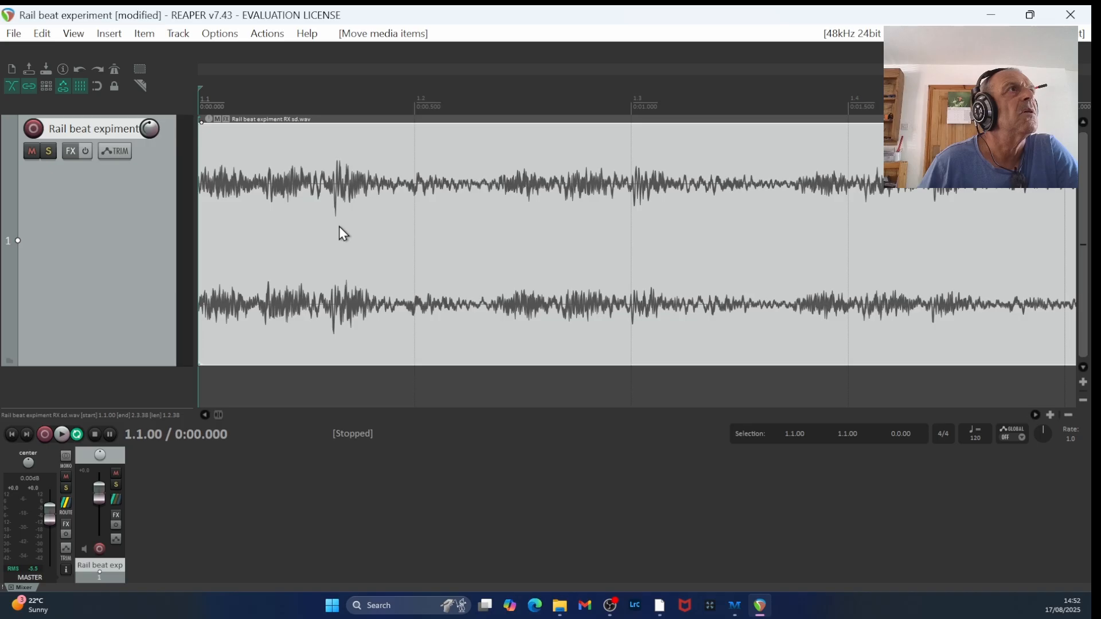
scroll(339, 228, "up", 2)
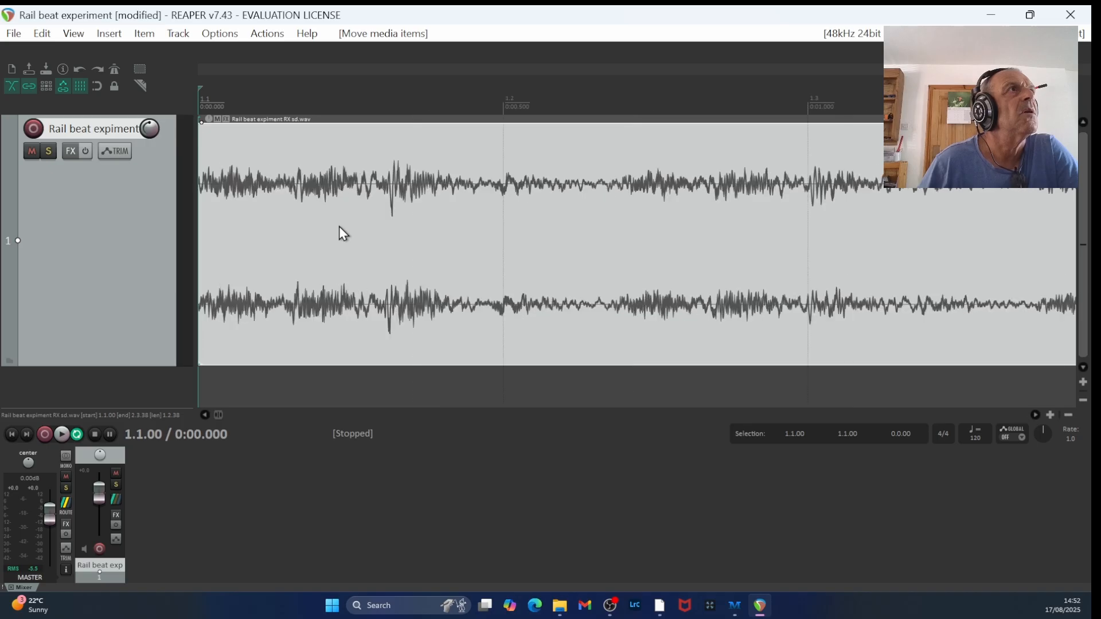
scroll(339, 226, "up", 2)
scroll(339, 226, "up", 2)
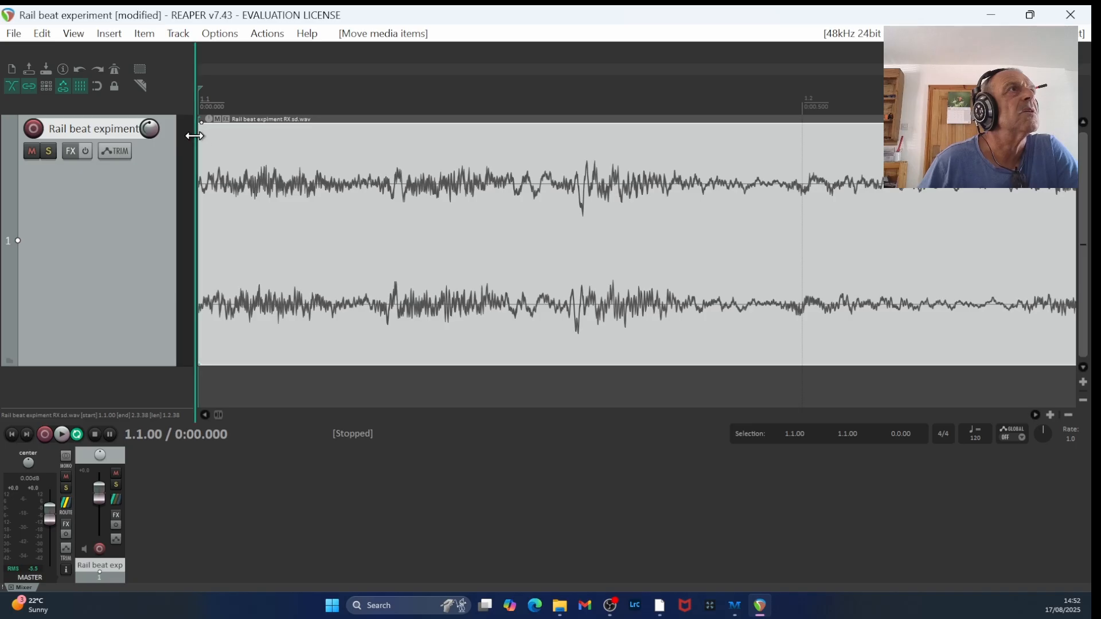
left_click_drag(194, 135, 204, 160)
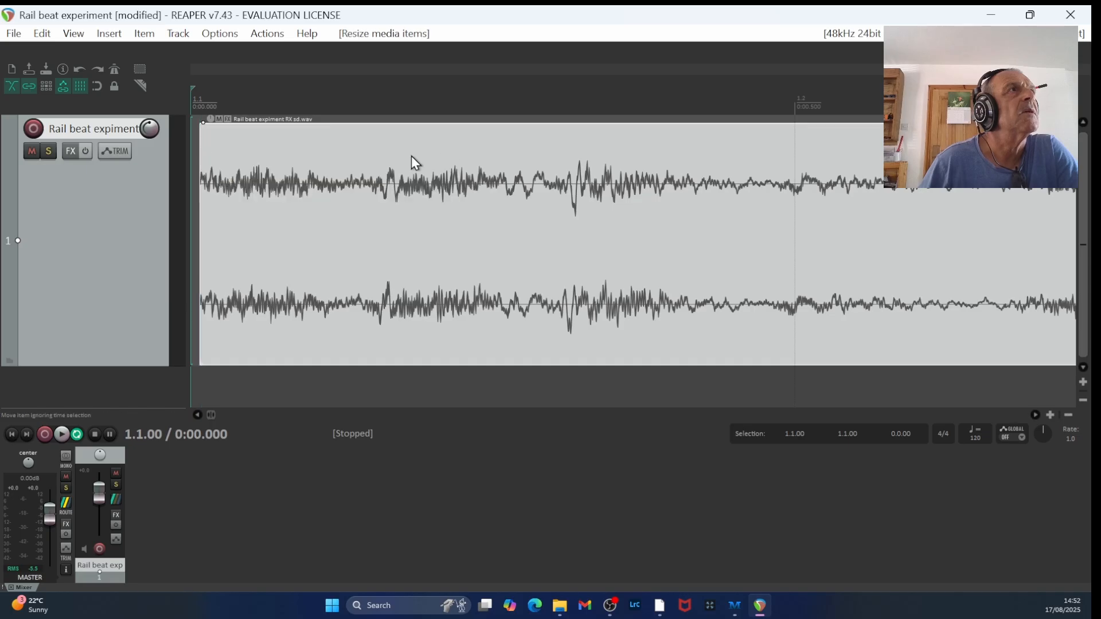
- Turn snapping back on to move the item flush with the project start, and listen to the loop
left_click(99, 87)
left_click_drag(447, 153, 397, 147)
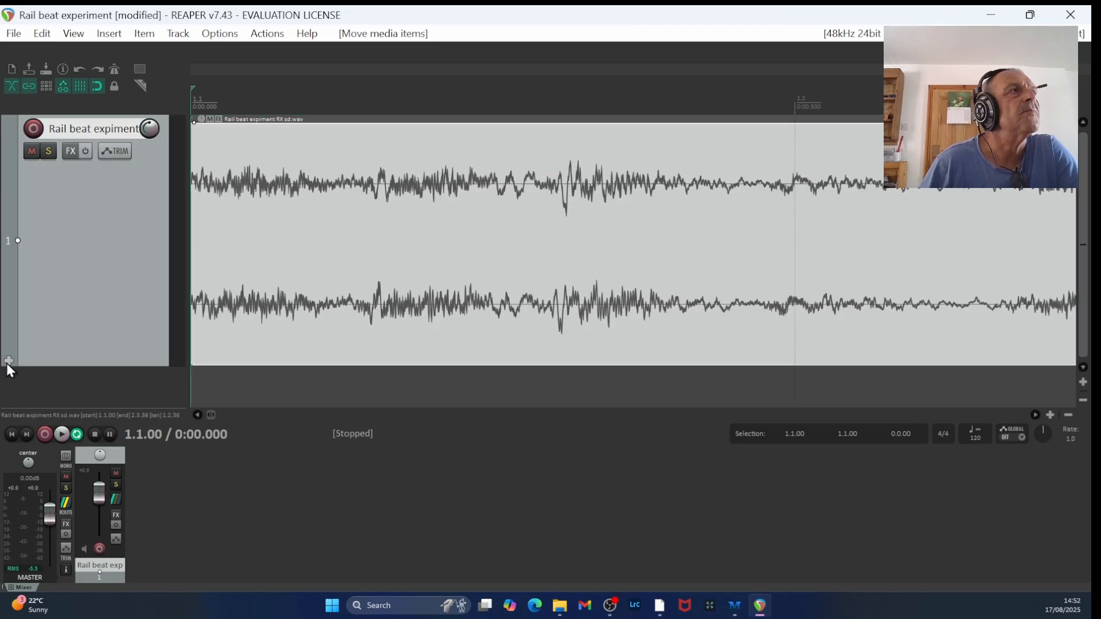
left_click(62, 435)
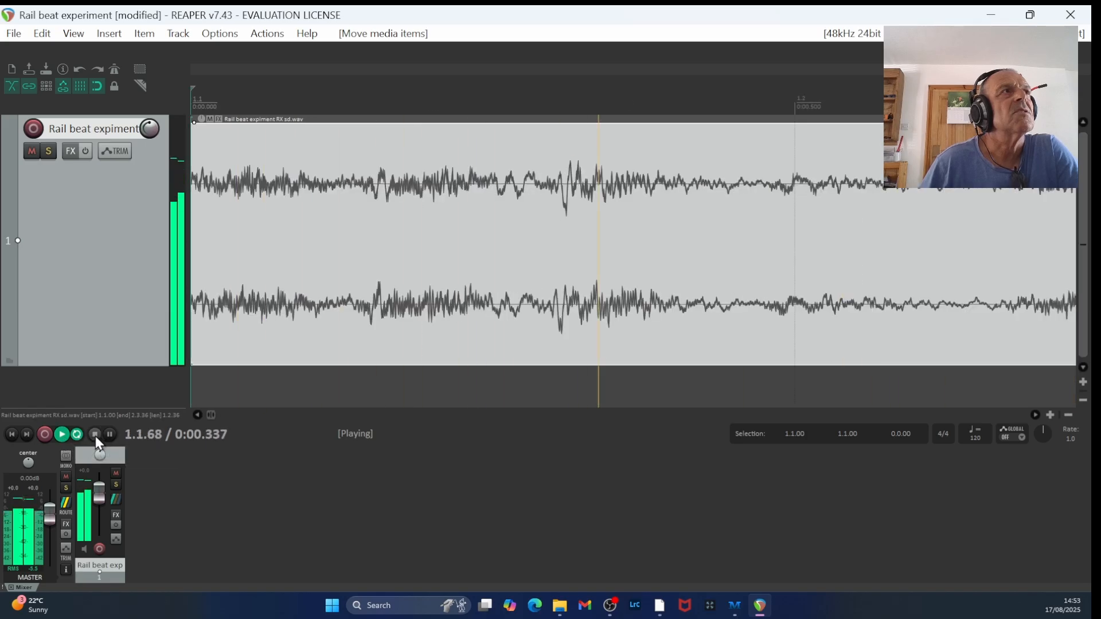
left_click(96, 435)
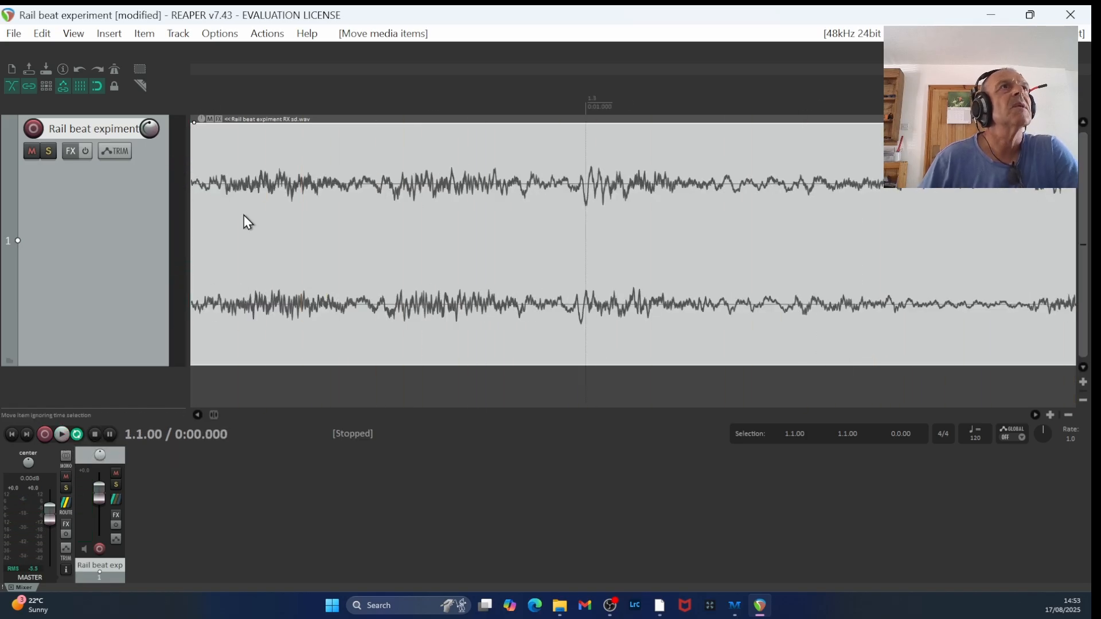
- With snapping off, trim the item's end back to just before the second beat, leaving an item about 0.72 seconds long
scroll(419, 229, "down", 3)
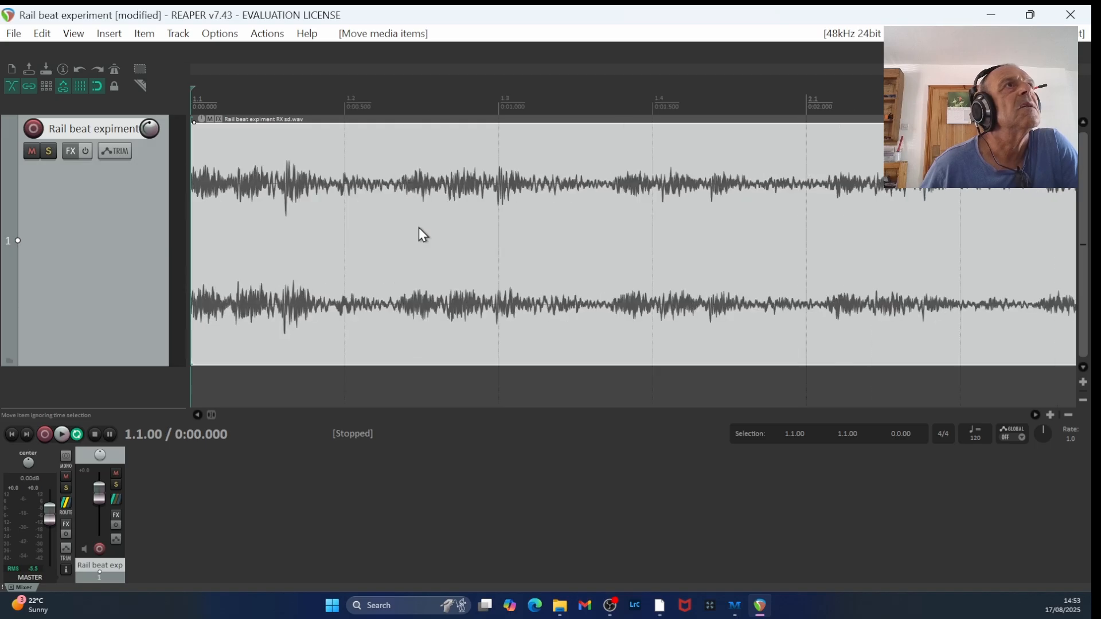
scroll(419, 229, "down", 2)
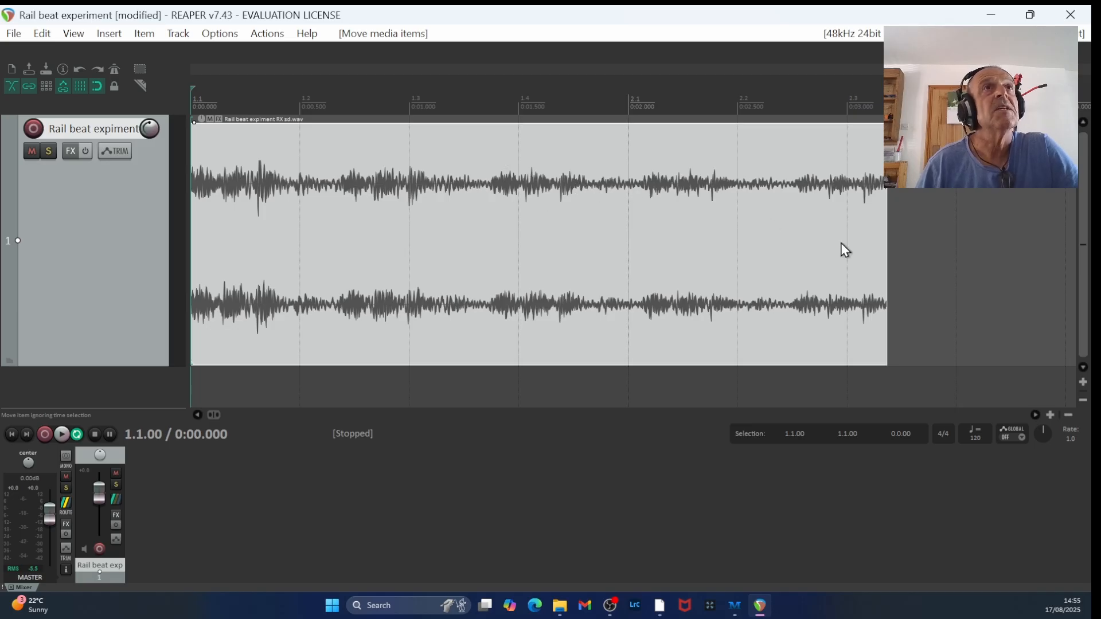
left_click_drag(888, 228, 353, 257)
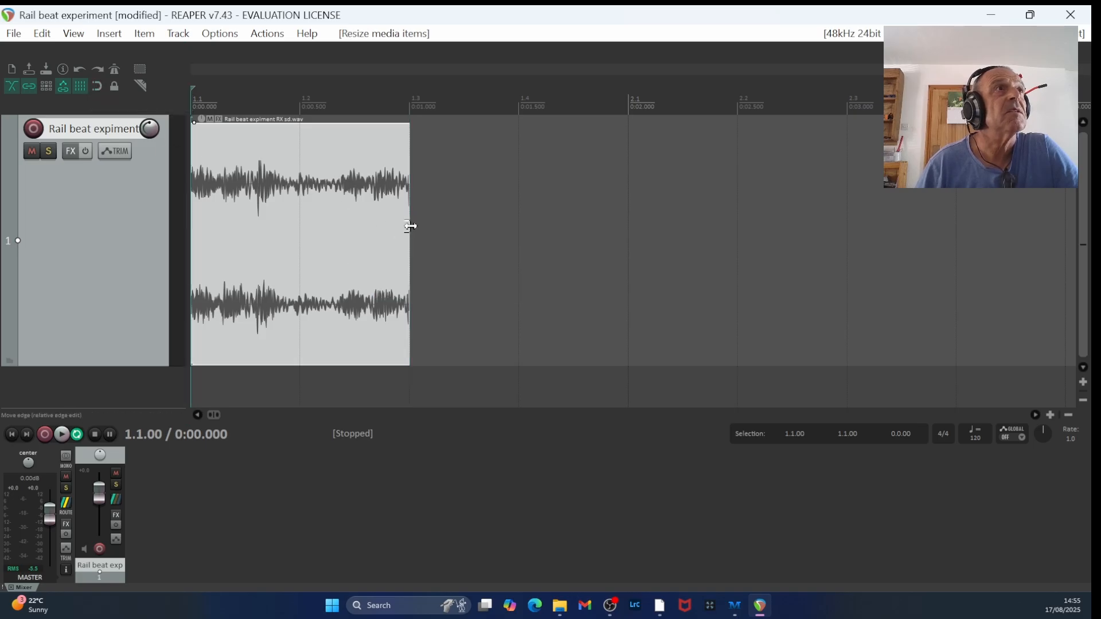
left_click_drag(408, 226, 348, 247)
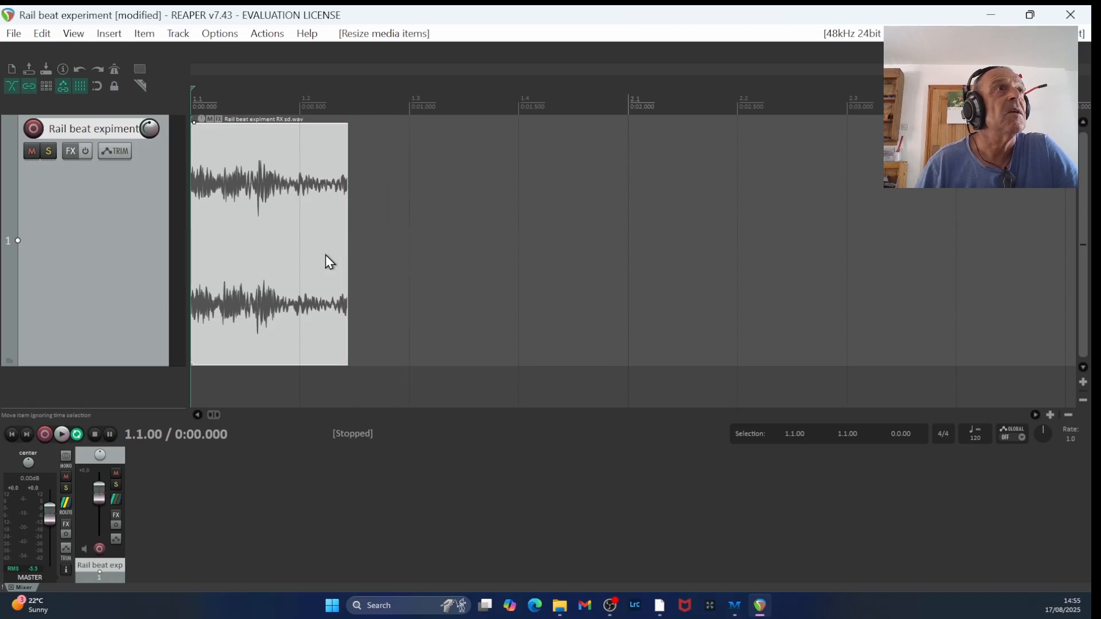
- Trim the item's end slightly more, to a length of about 0.69 seconds, and listen to the loop
scroll(325, 255, "down", 1)
scroll(325, 254, "up", 4)
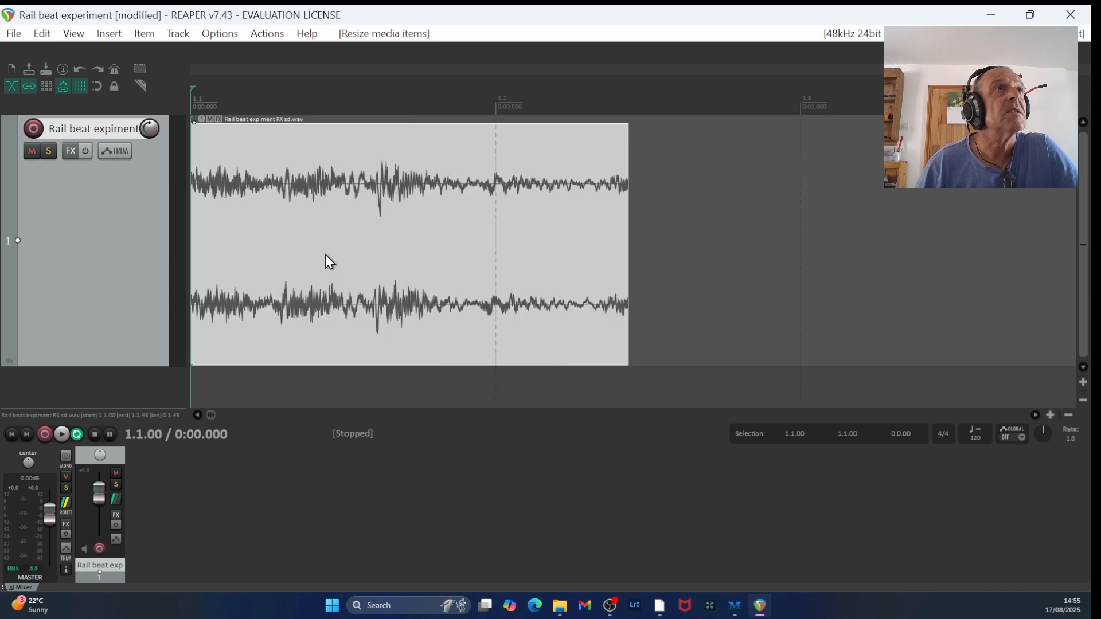
scroll(325, 255, "up", 1)
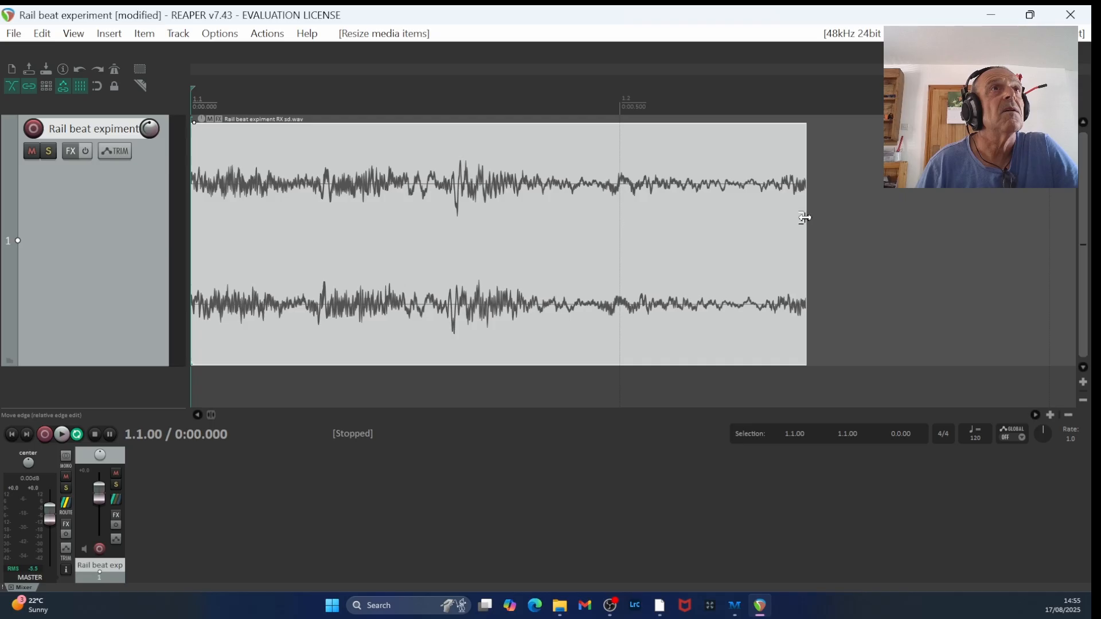
left_click_drag(804, 217, 780, 235)
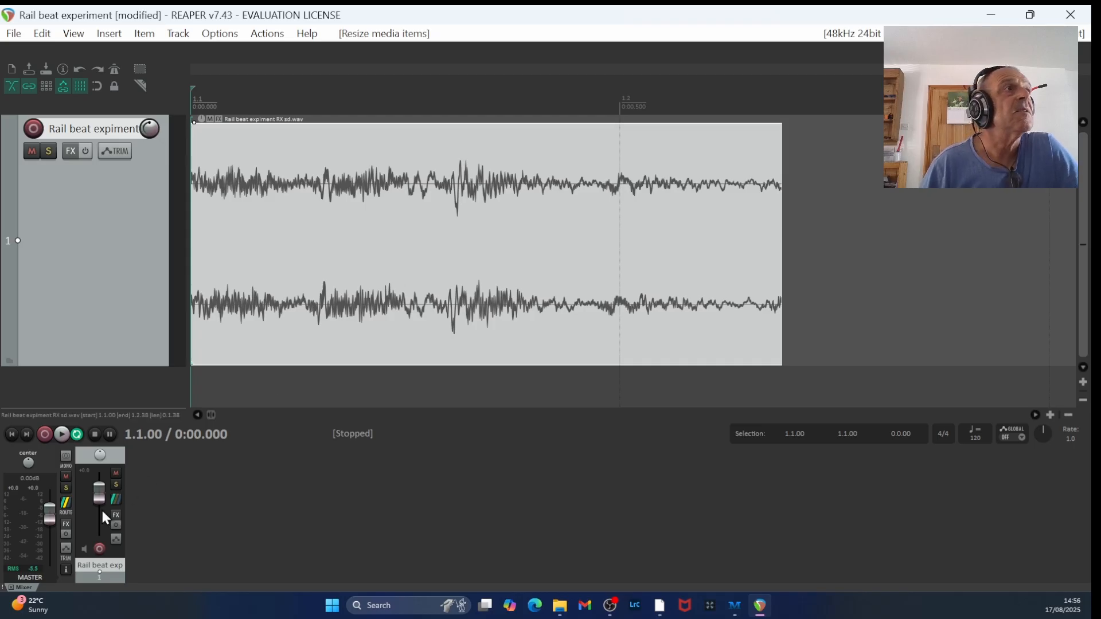
left_click(61, 435)
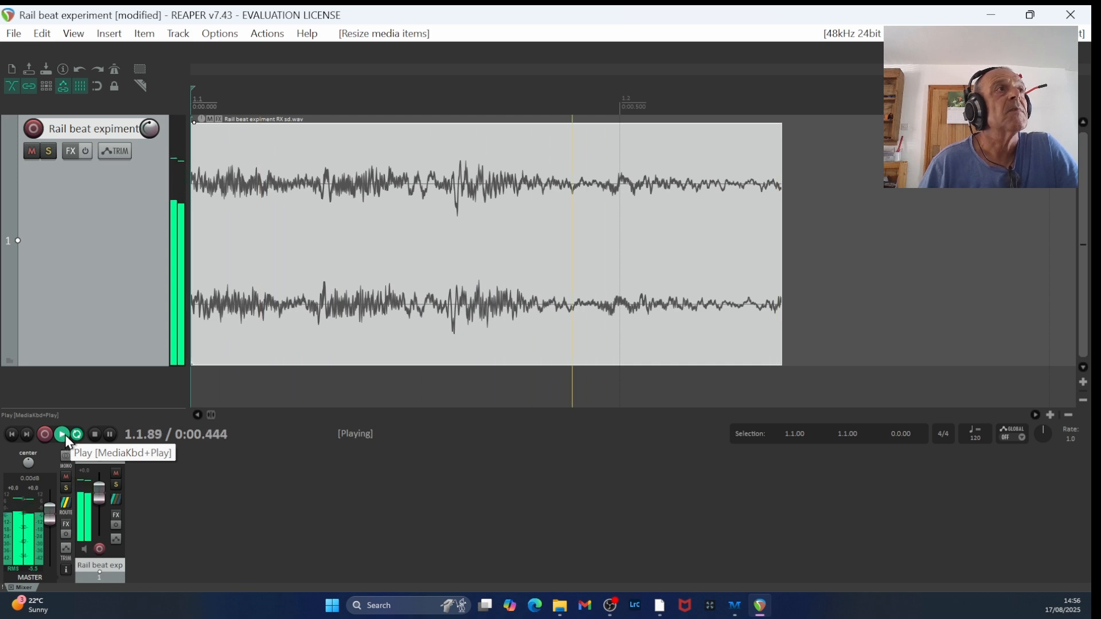
left_click(94, 434)
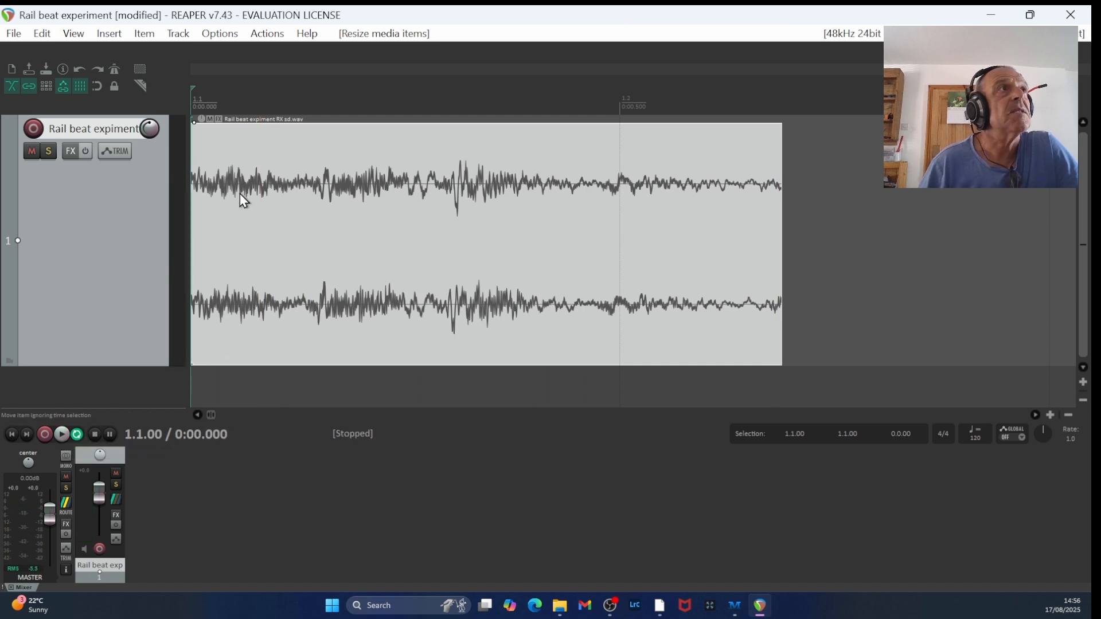
- Shift the item about 0.07 seconds away from the project start, extend its start edge slightly earlier, and play it
left_click_drag(241, 247, 313, 258)
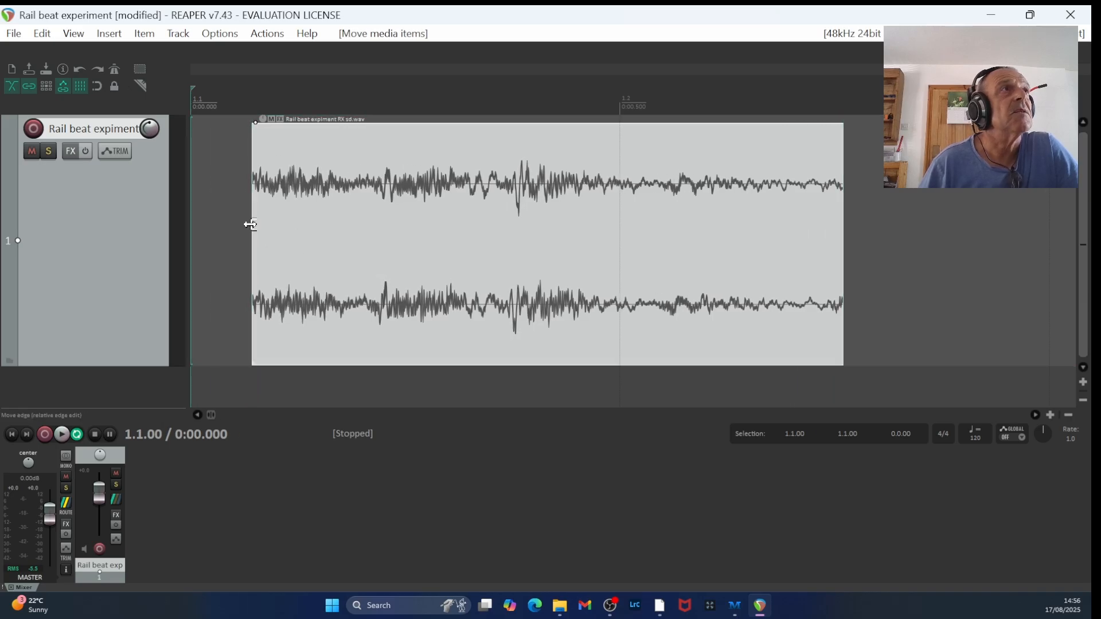
left_click_drag(249, 223, 247, 224)
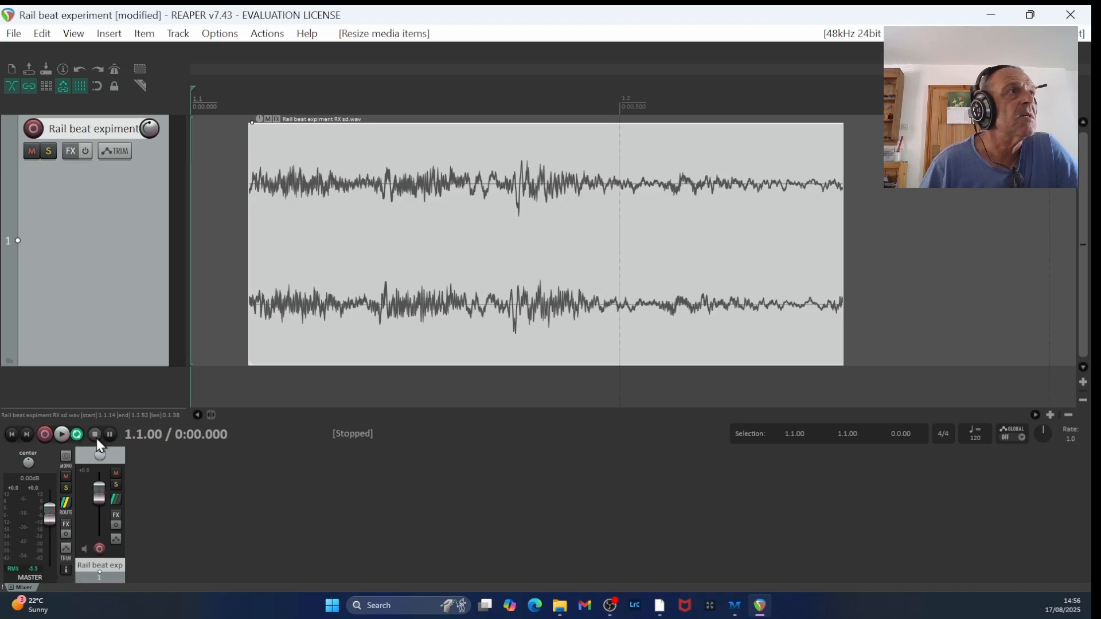
left_click(62, 435)
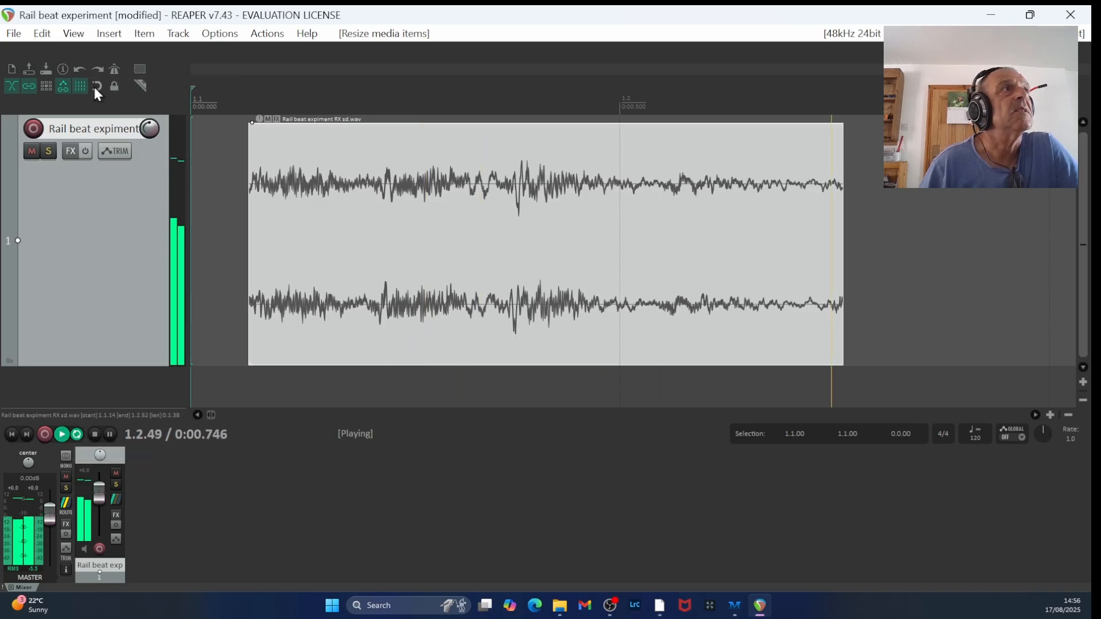
left_click(95, 435)
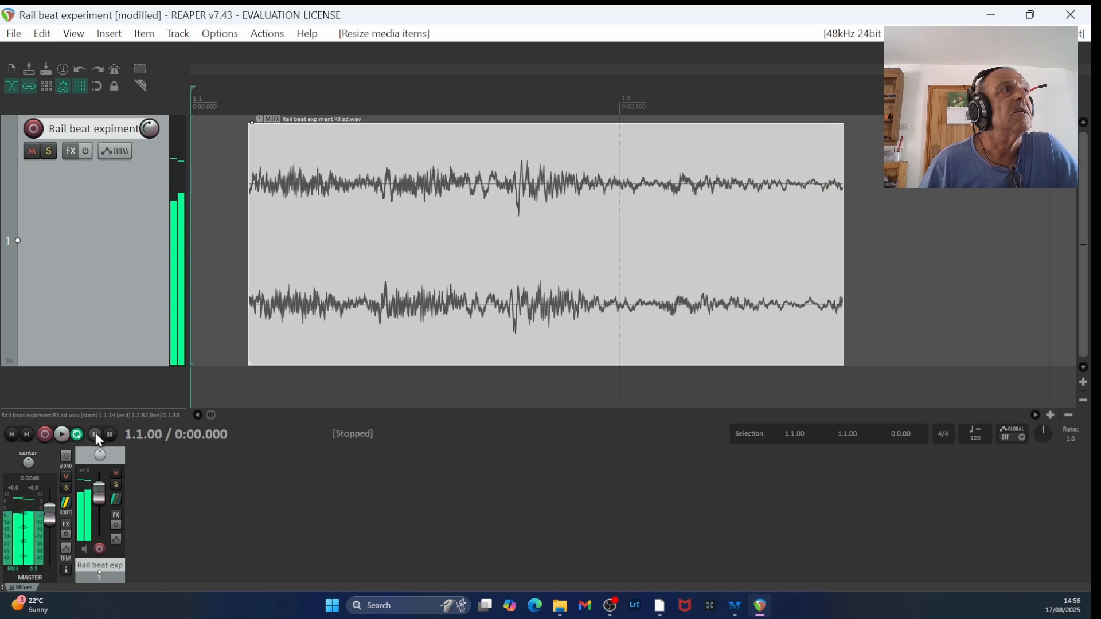
- Turn snapping back on, move the item flush with the project start, and listen to the loop
left_click(97, 87)
left_click_drag(368, 239, 331, 256)
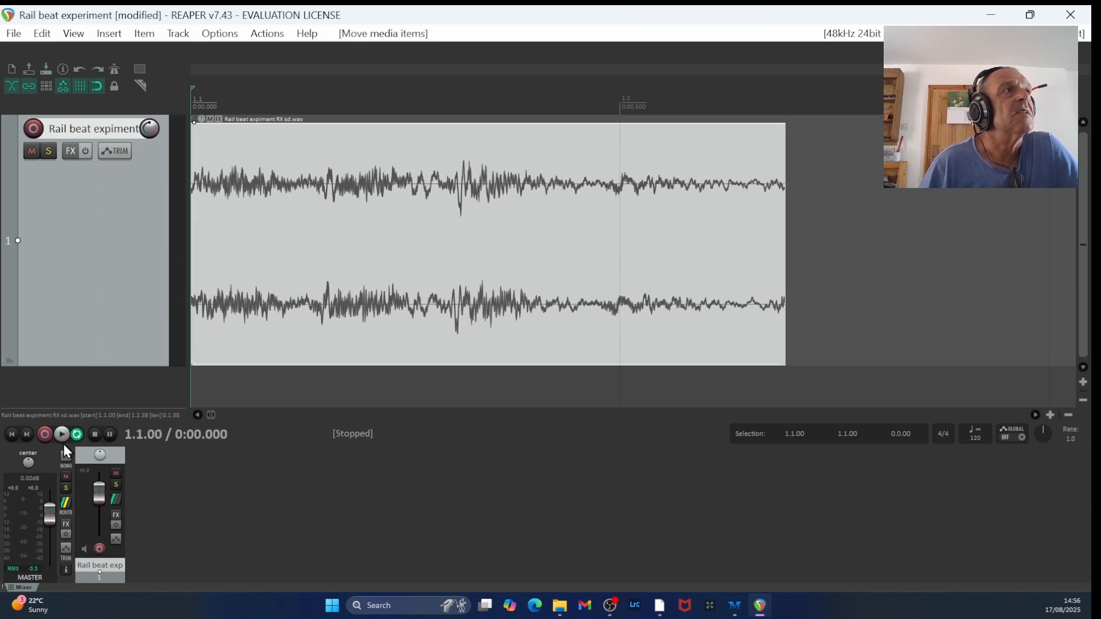
left_click(62, 434)
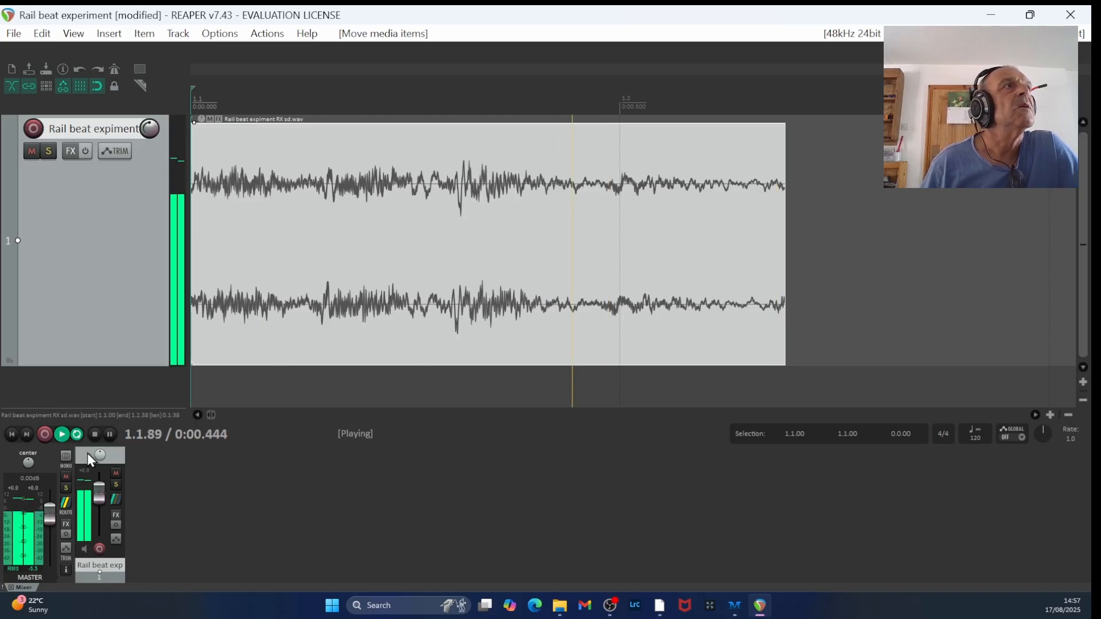
left_click(94, 434)
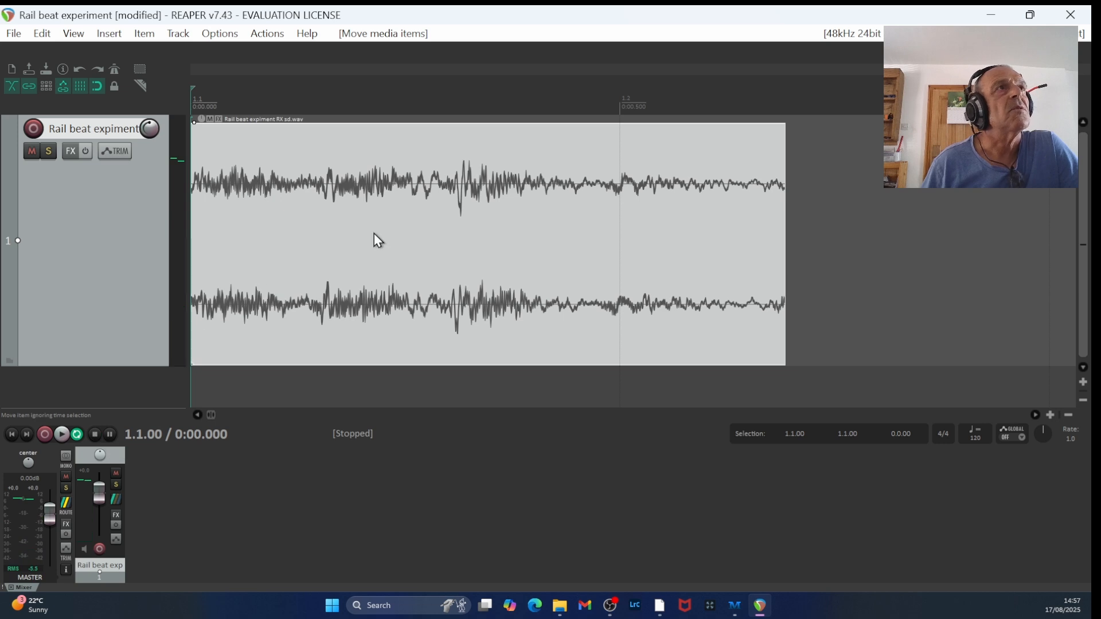
- Copy the trimmed beat item and paste a duplicate at 1.3.00 on the same track
scroll(396, 226, "down", 6)
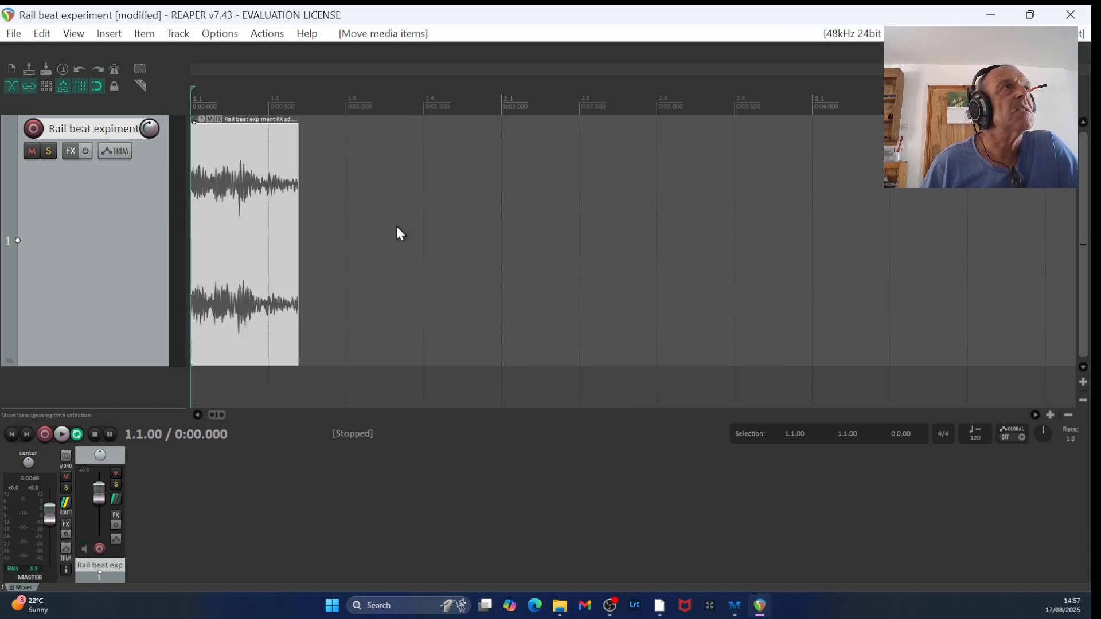
left_click(241, 244)
right_click(241, 244)
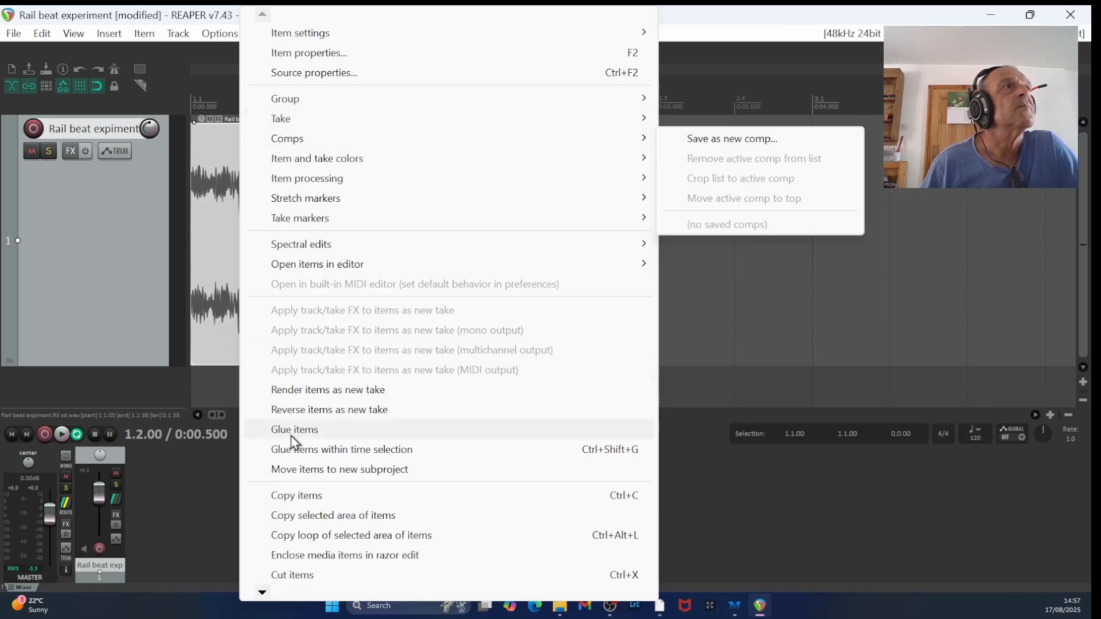
left_click(304, 500)
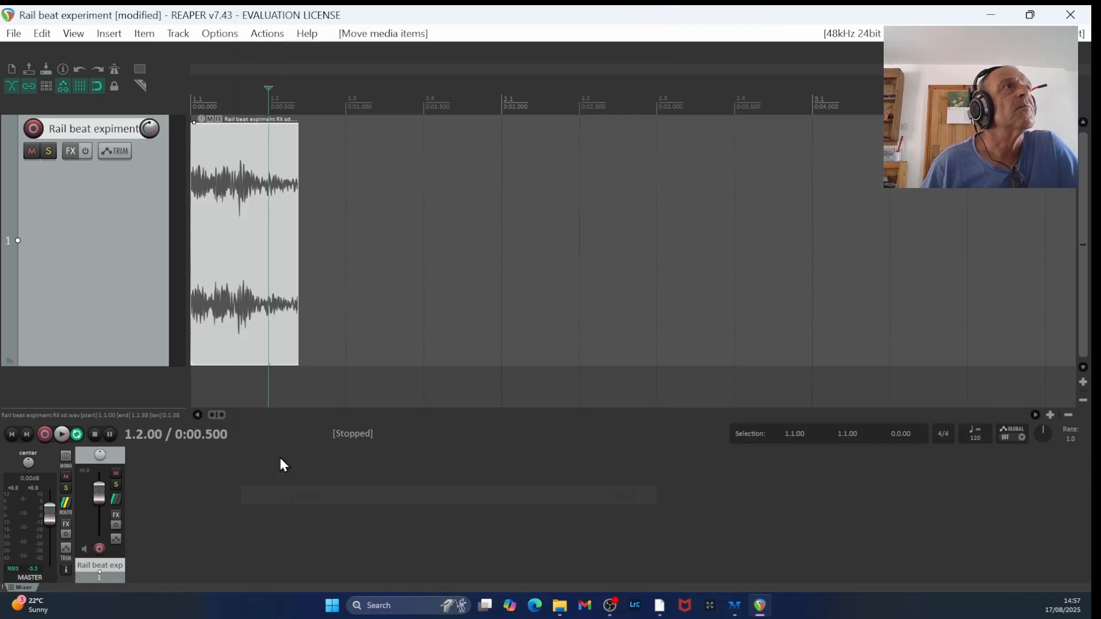
left_click(325, 235)
right_click(325, 239)
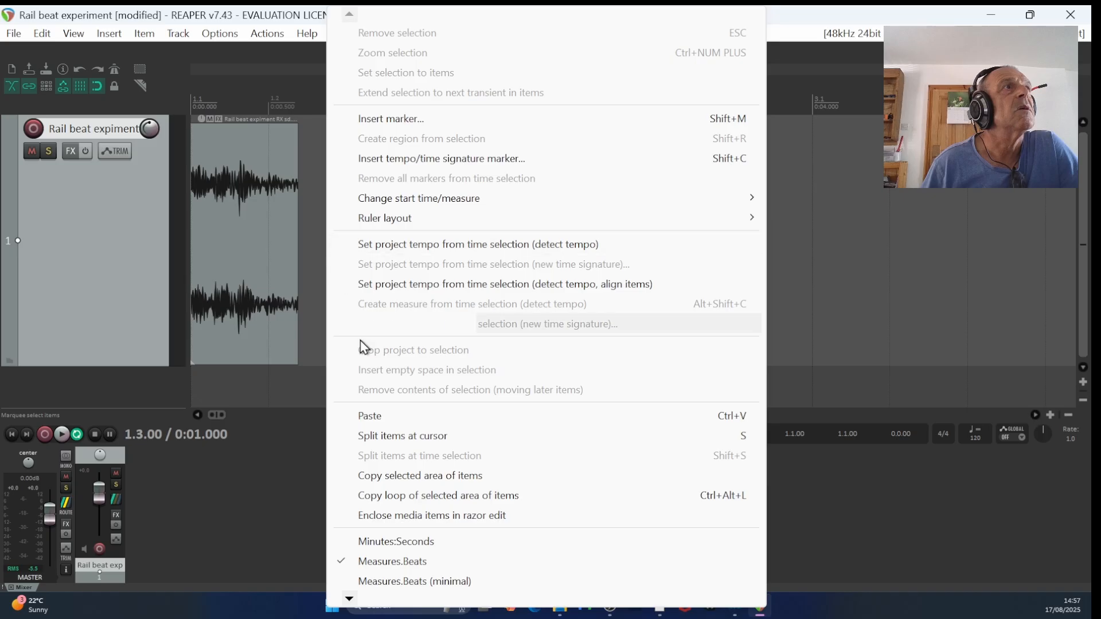
left_click(376, 416)
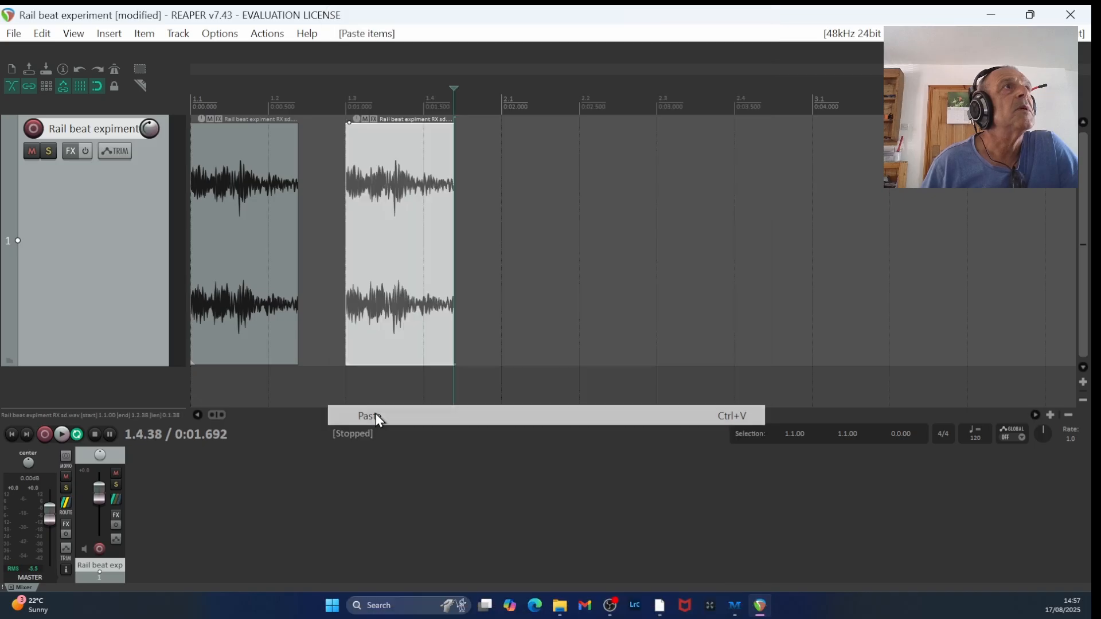
- Paste two more copies of the beat item at 2.1.00 and 2.3.00 on the track
left_click(525, 273)
right_click(524, 271)
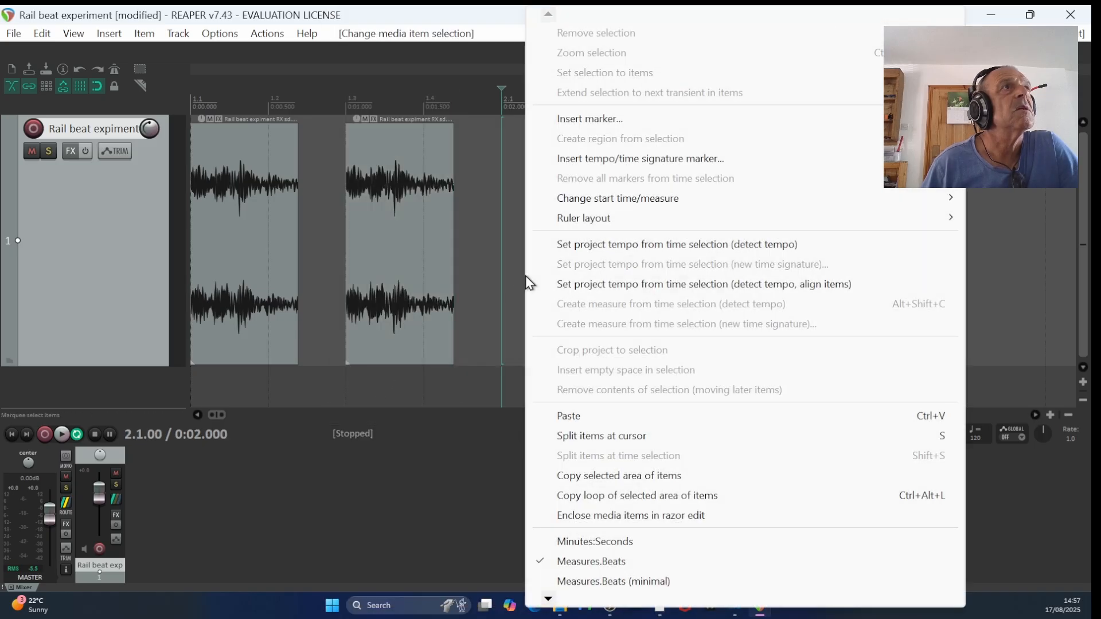
left_click(575, 418)
left_click(681, 273)
right_click(685, 280)
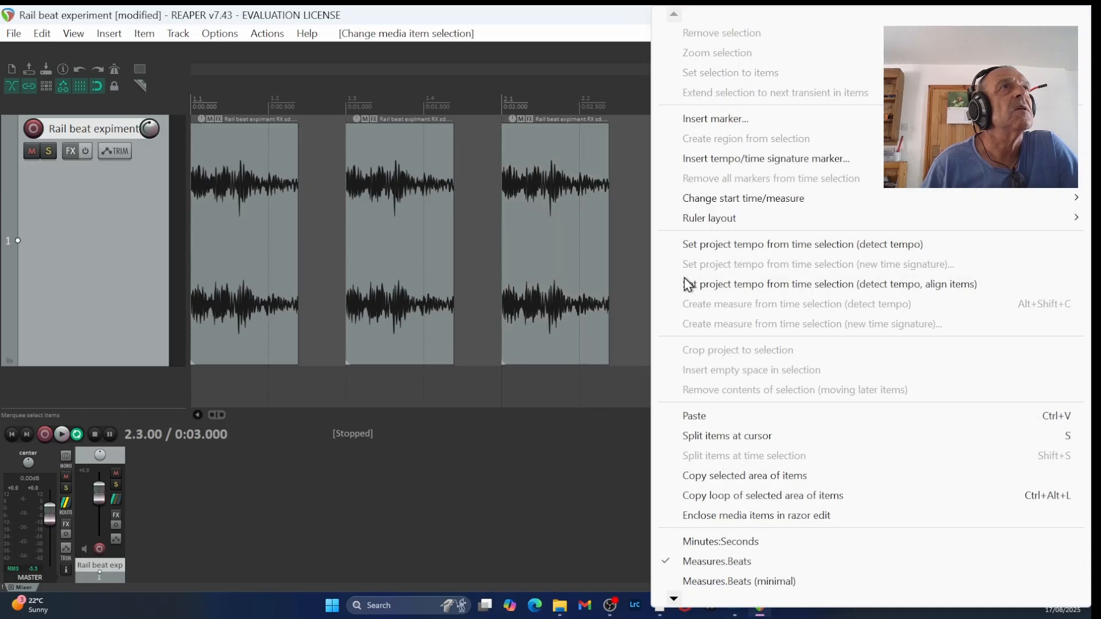
left_click(694, 416)
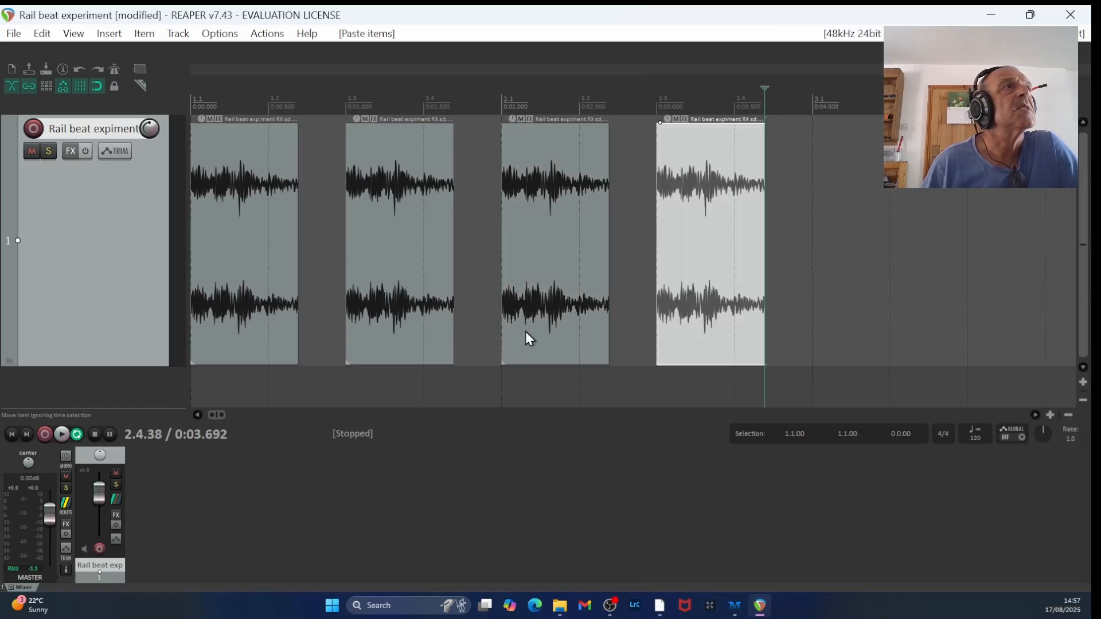
- Move the three pasted copies end to end behind the first item without gaps, and play the four-item loop
left_click_drag(382, 256, 331, 263)
left_click_drag(542, 255, 448, 275)
left_click(716, 252)
left_click_drag(717, 252, 585, 278)
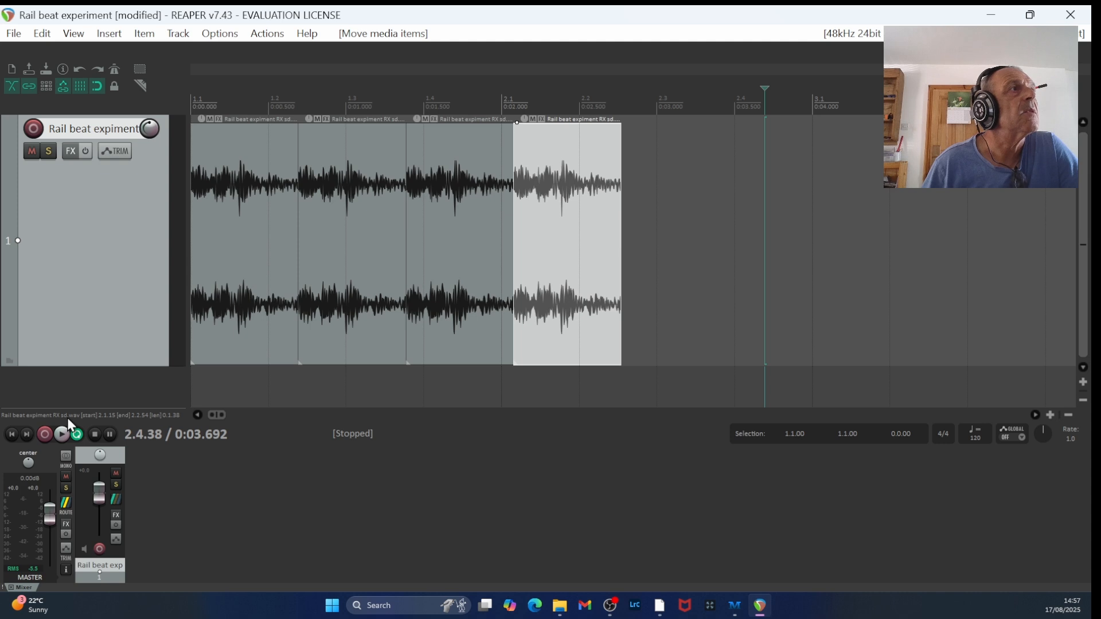
left_click(62, 434)
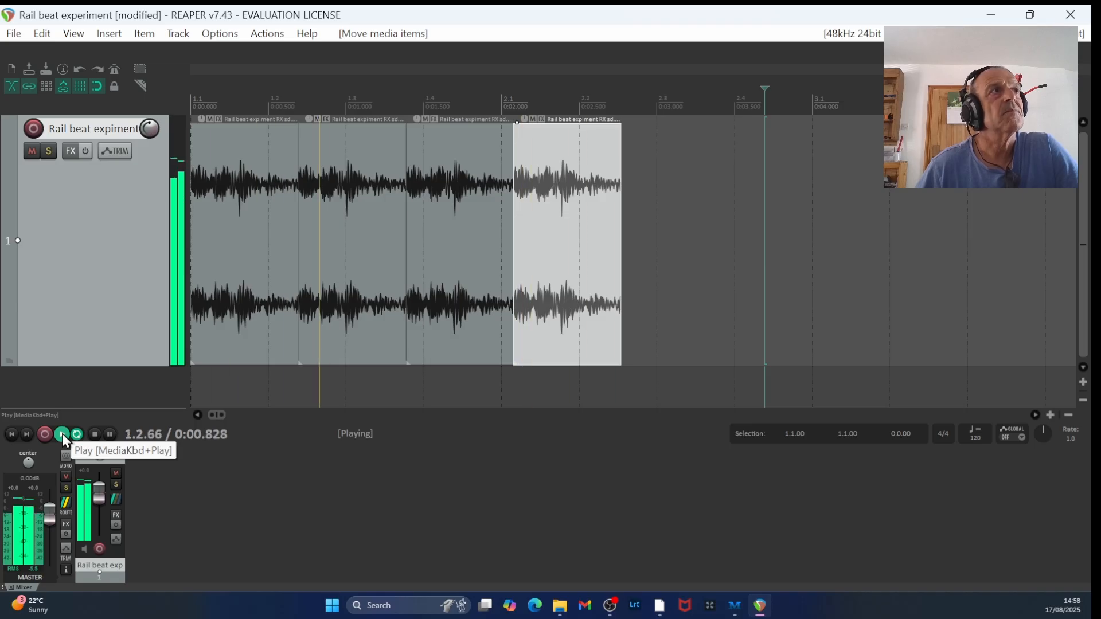
left_click(95, 433)
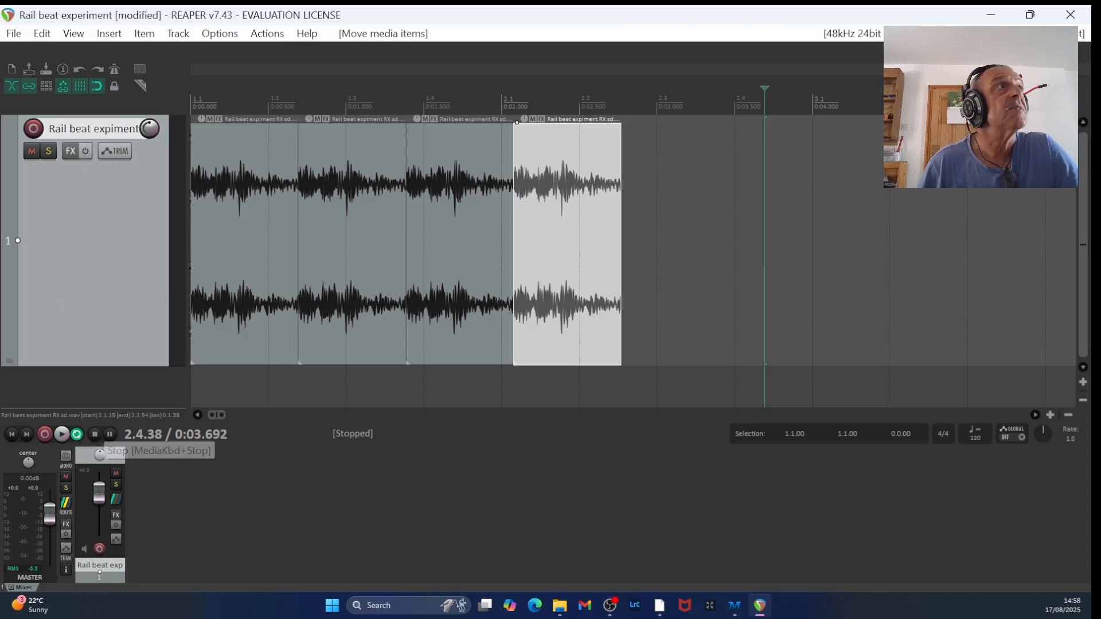
- Render the entire project's master mix as the 24-bit WAV file Rail beat experiment with a 48000 Hz sample rate
key("ctrl+alt+r")
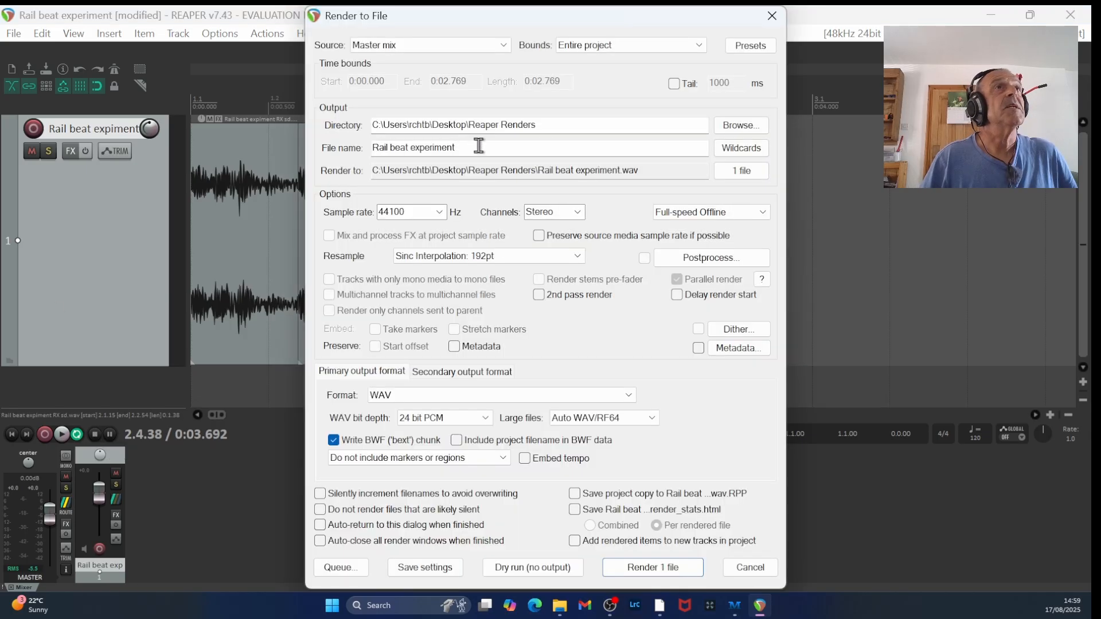
left_click(439, 213)
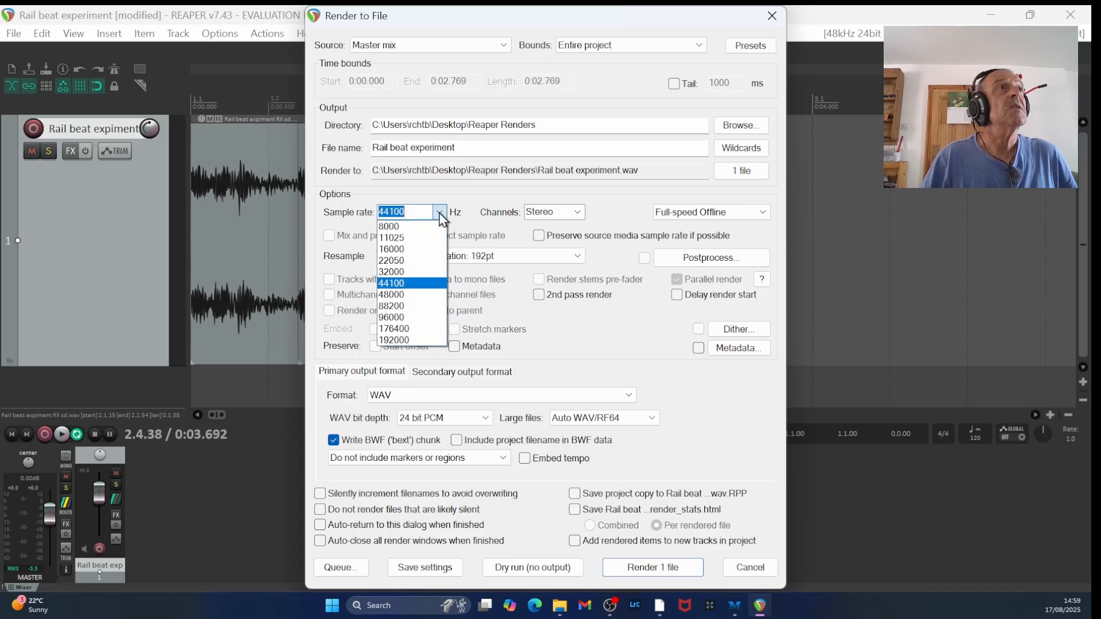
left_click(400, 295)
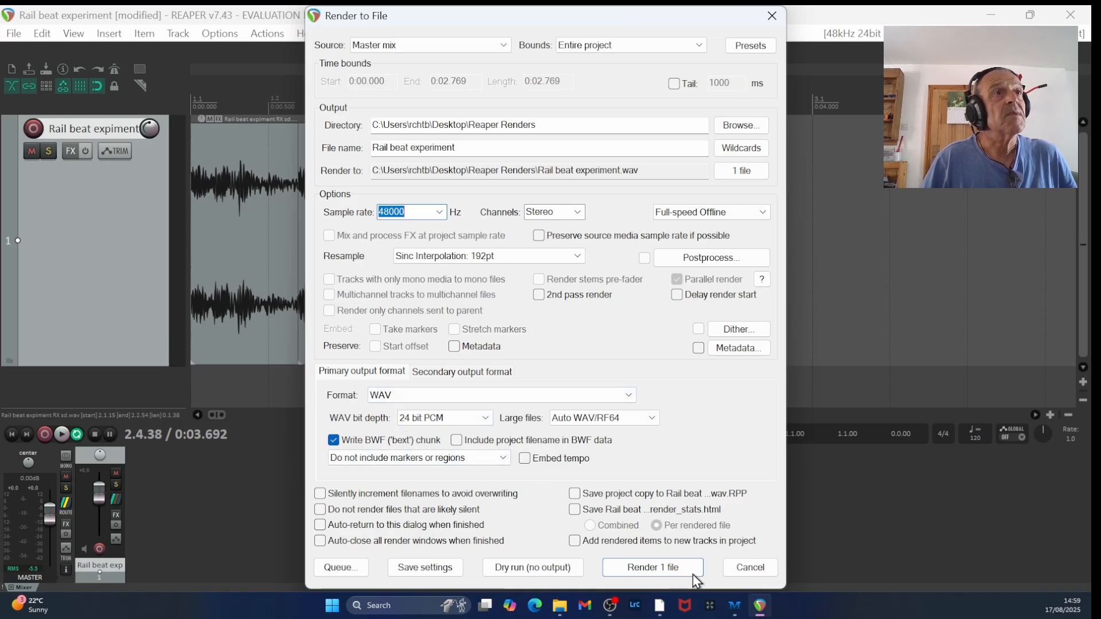
left_click(645, 567)
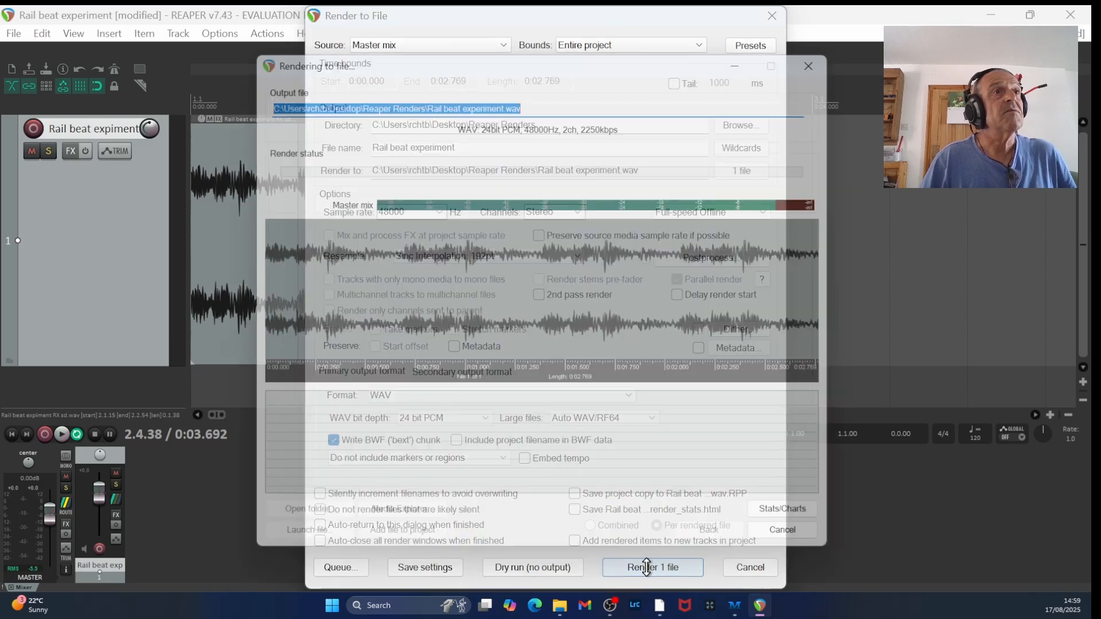